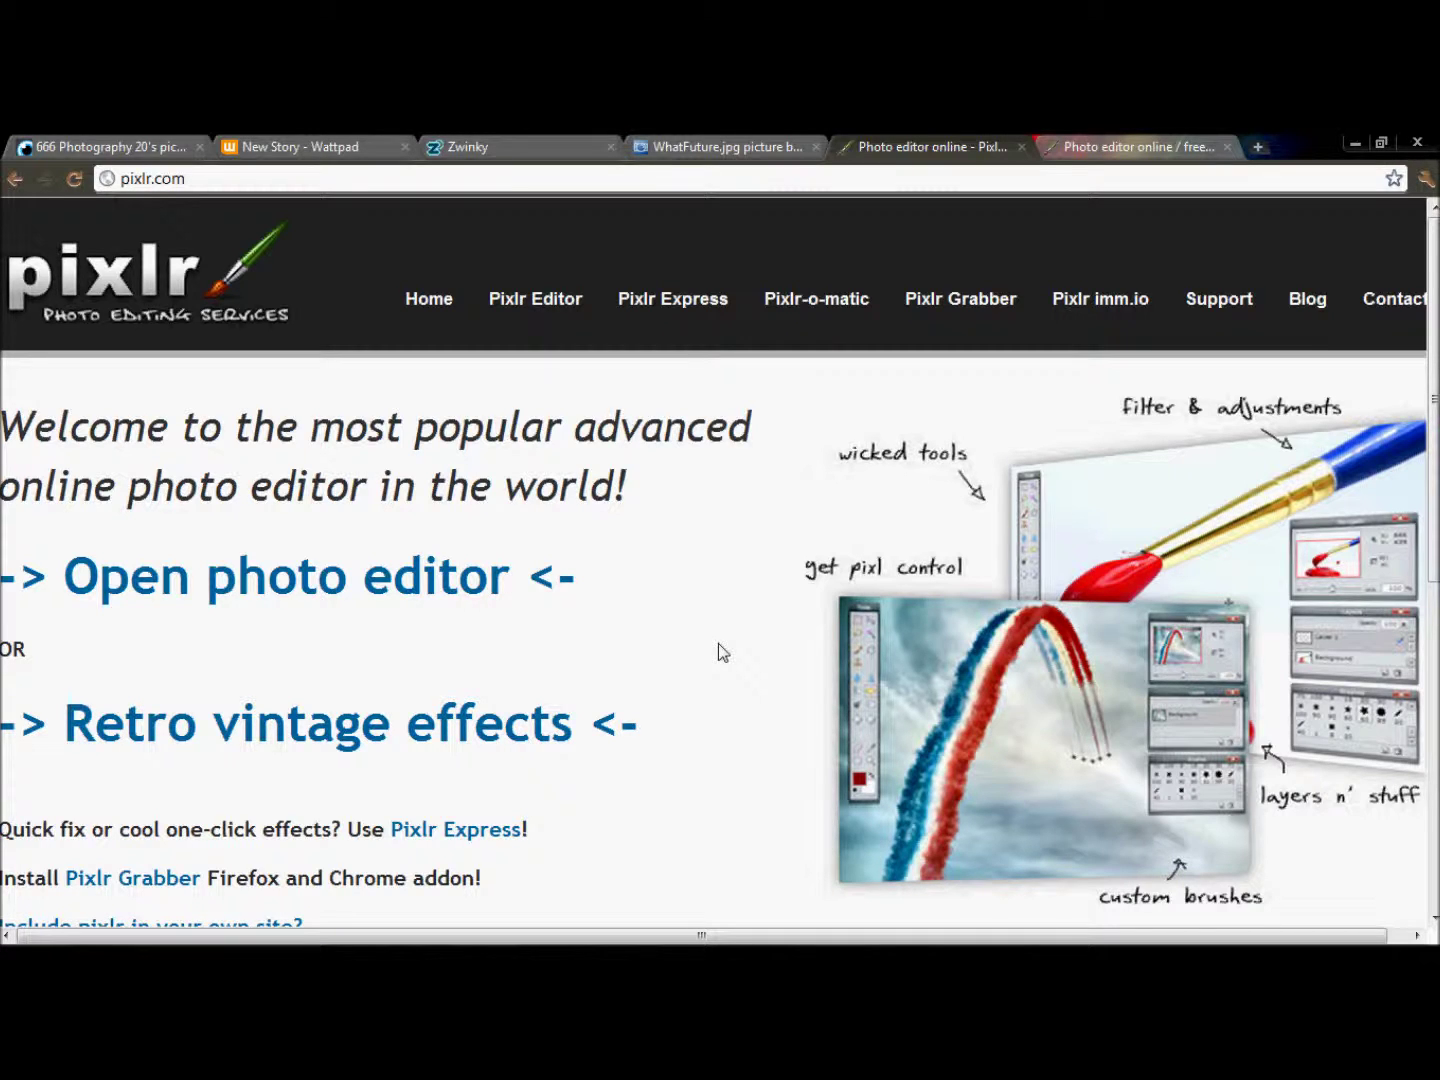
- Load What Future.jpg from the Screen Shots folder into Pixlr-o-matic's retro vintage effects
left_click(586, 721)
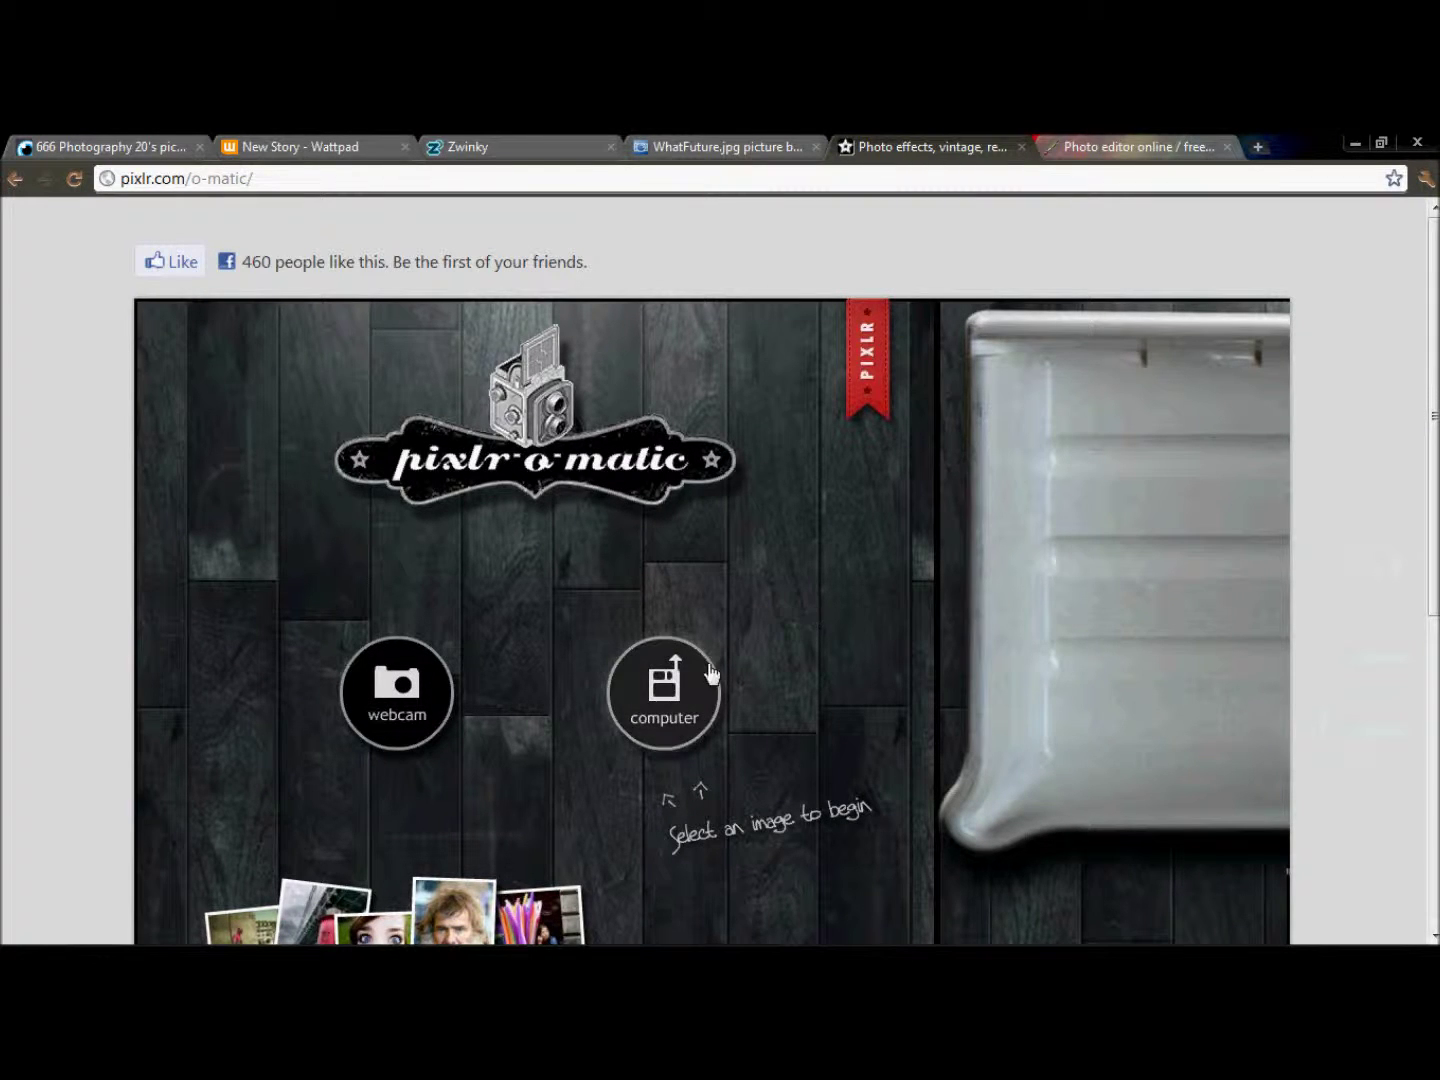
left_click(669, 687)
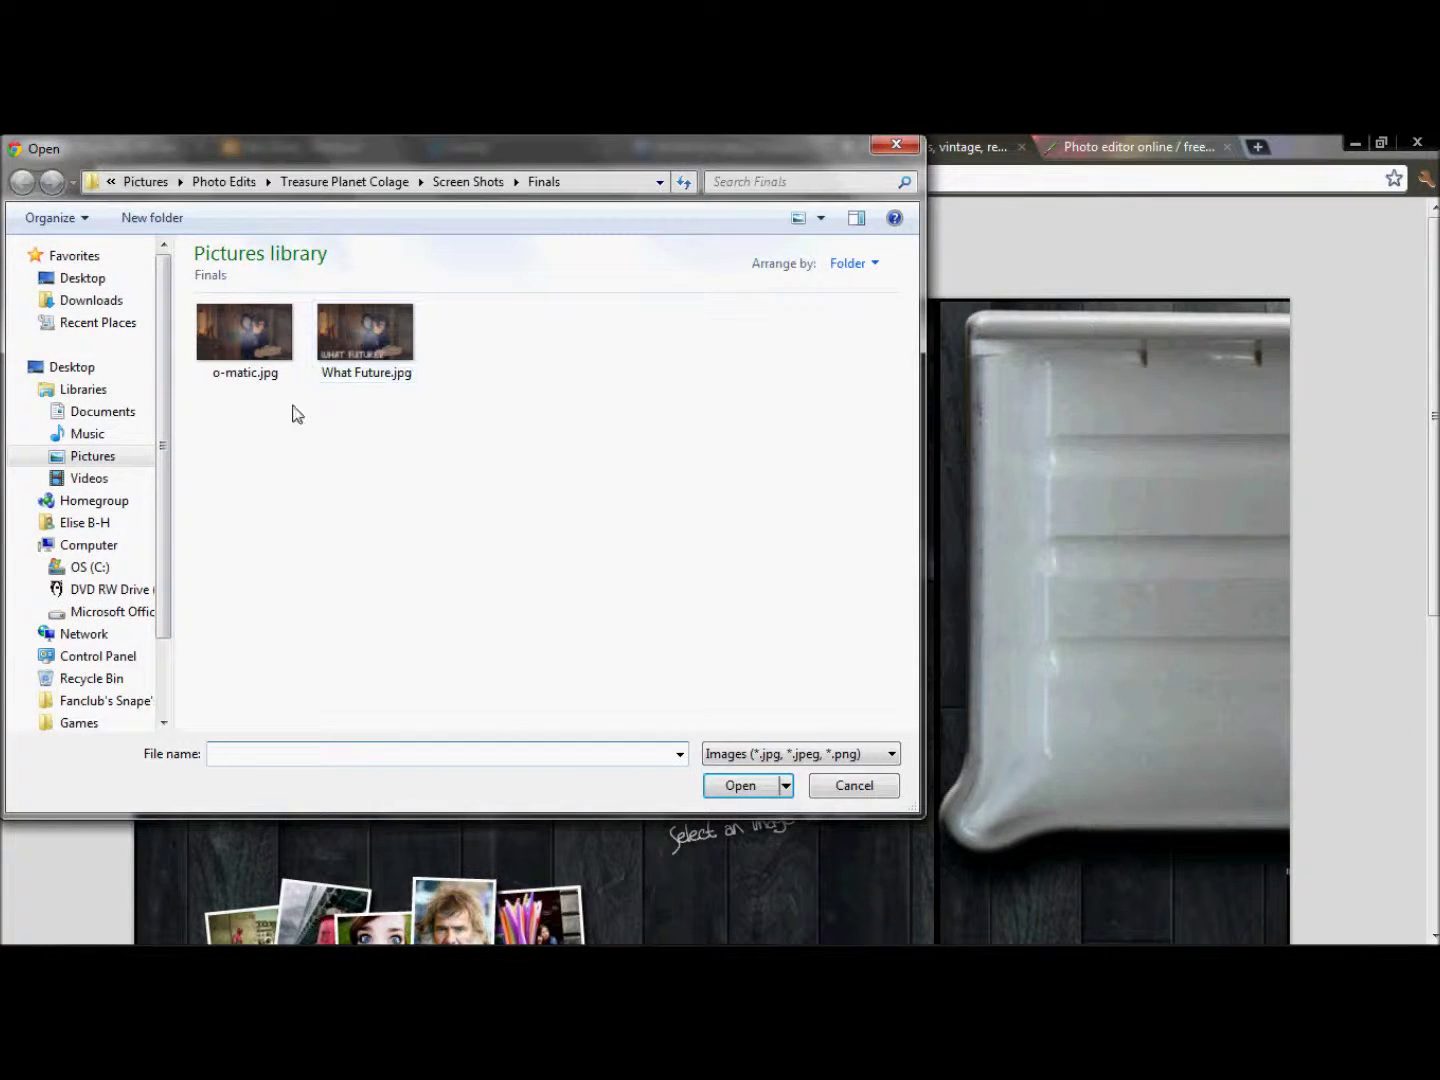
left_click(468, 182)
scroll(919, 374, "down", 1)
left_click_drag(913, 374, 941, 707)
double_click(731, 525)
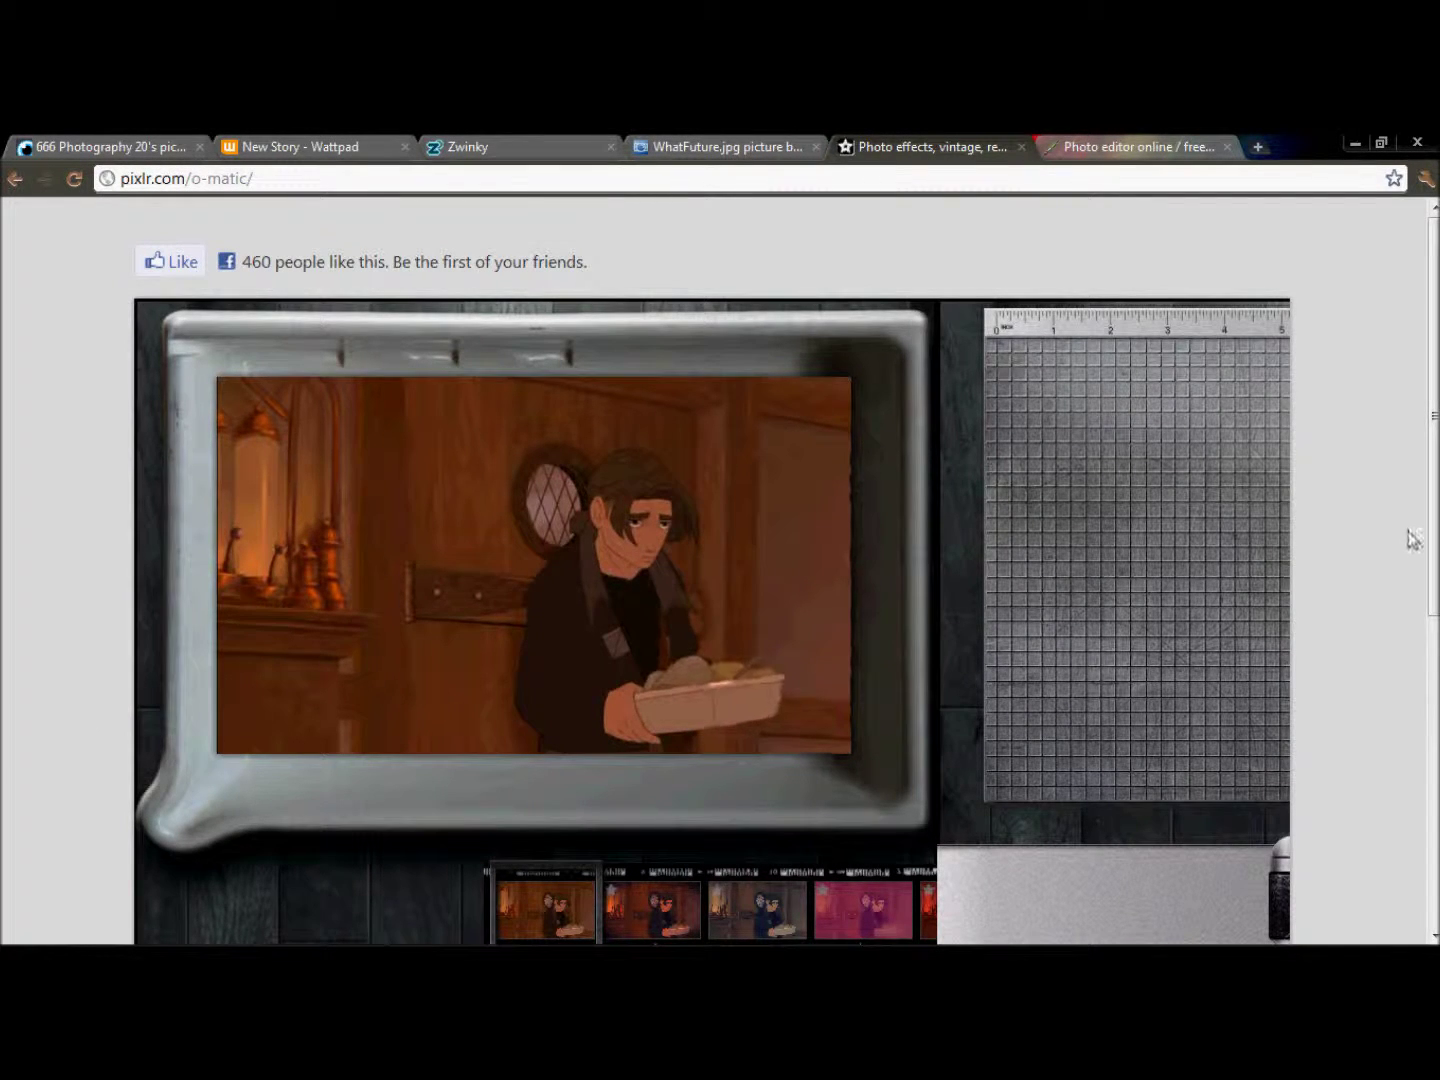
- Compare the Sophia, Melissa, Ivan, Karen and Amber filters, then apply the Peter filter
left_click_drag(1420, 491, 1399, 525)
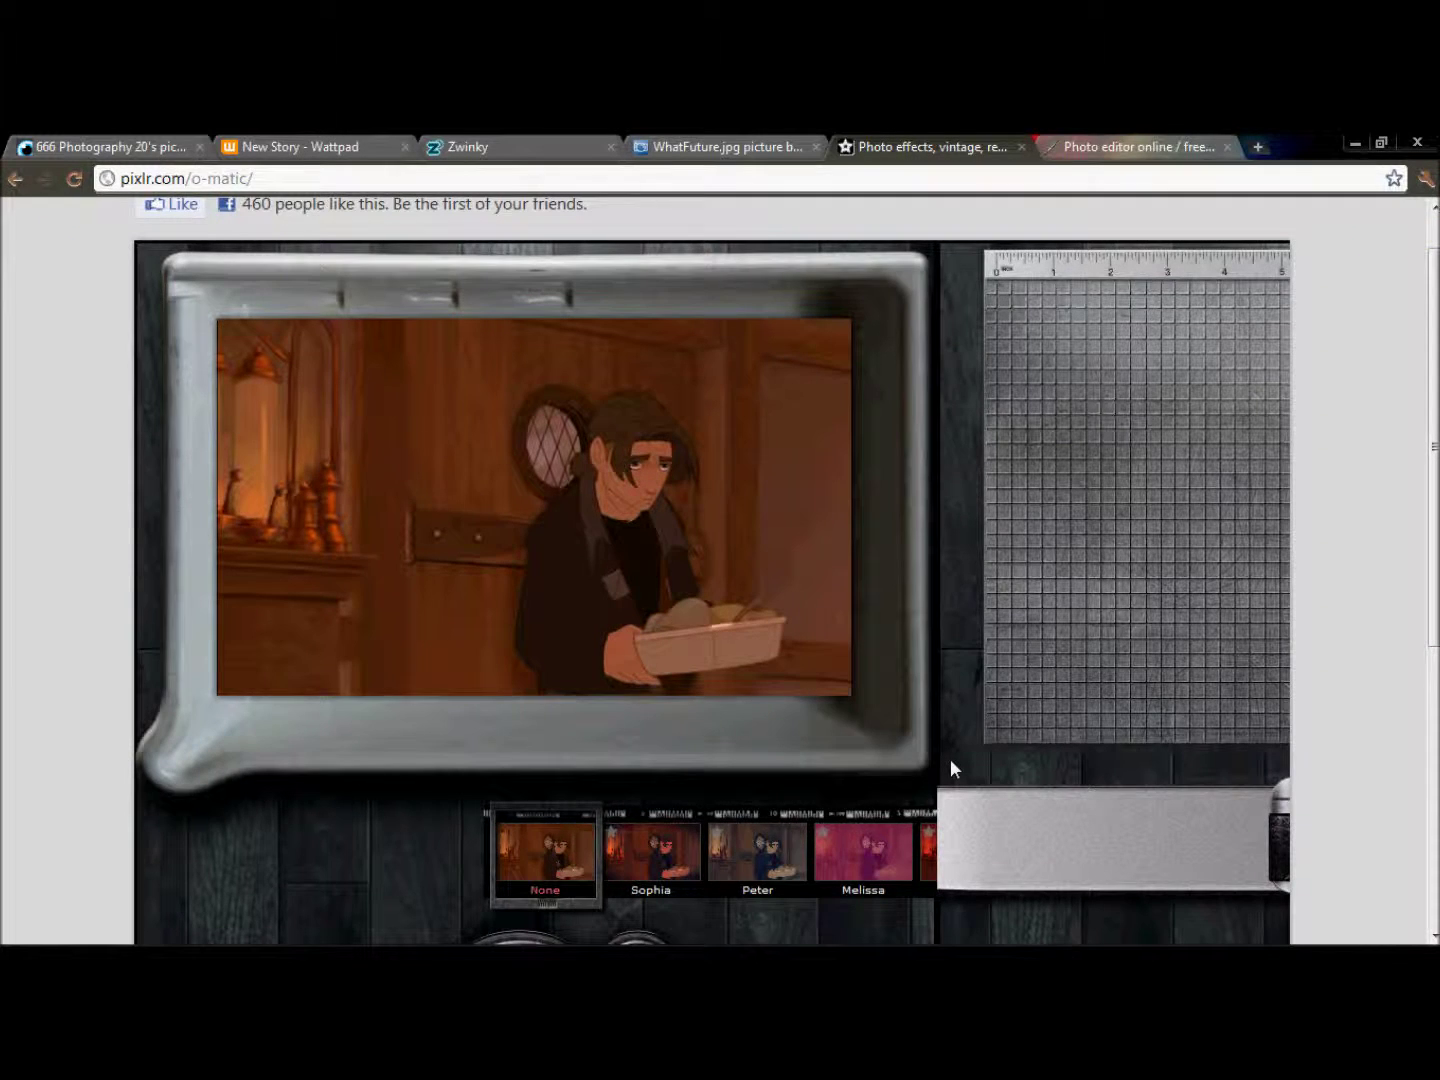
left_click(657, 869)
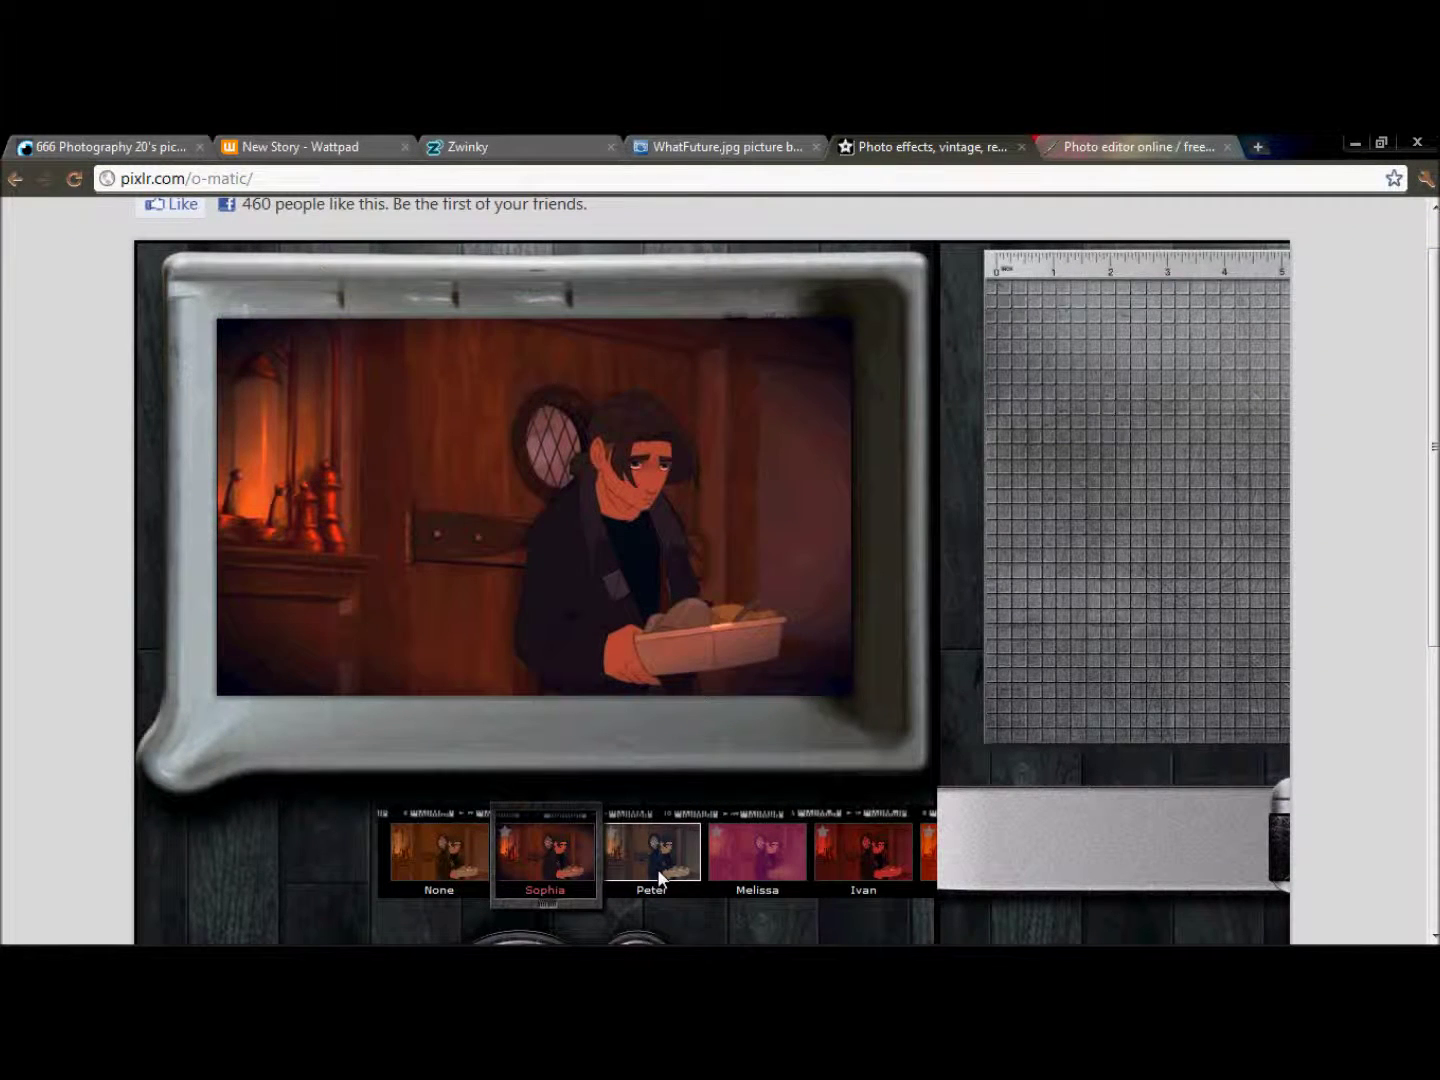
left_click(657, 868)
left_click(657, 867)
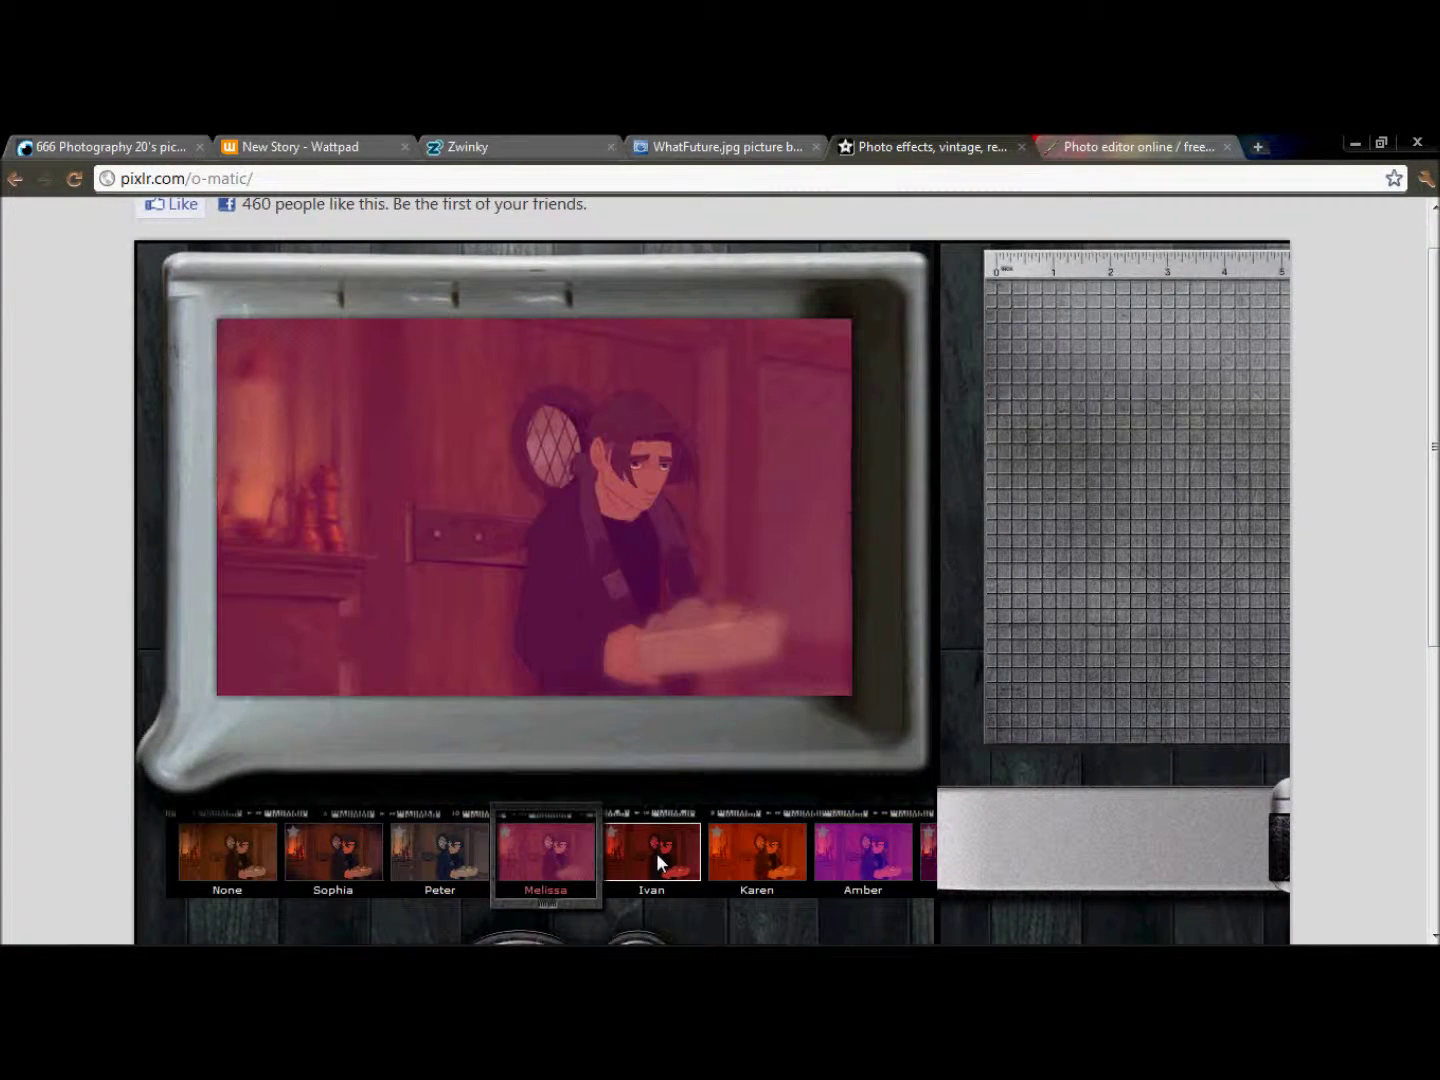
left_click(656, 852)
left_click(656, 853)
left_click(656, 853)
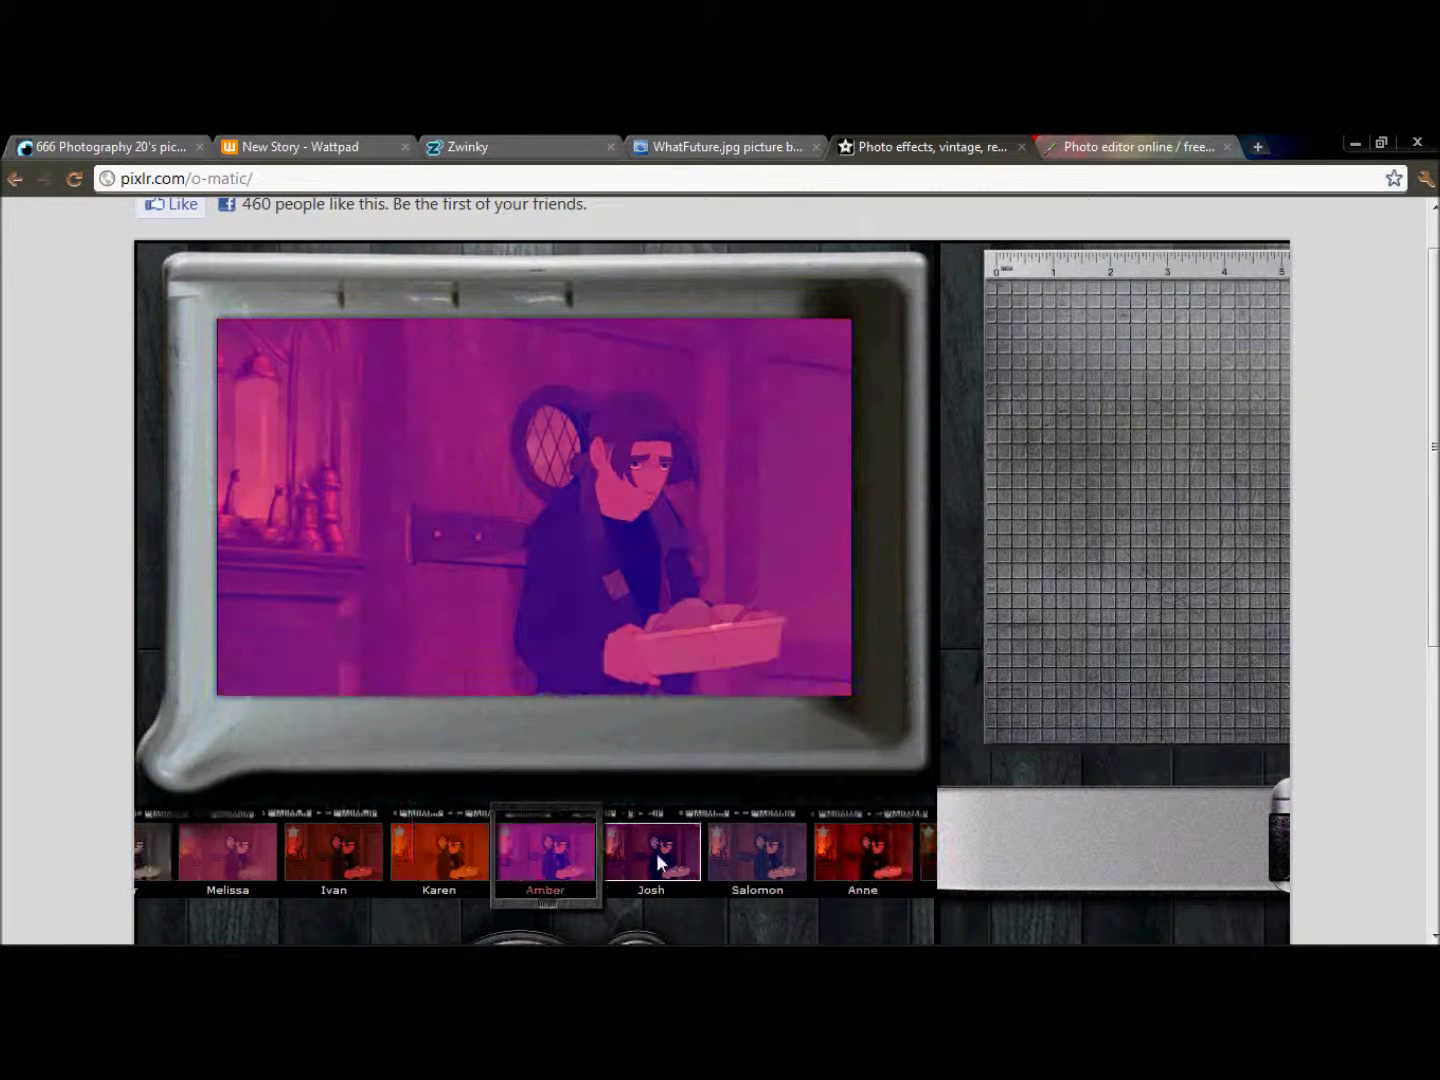
left_click(164, 855)
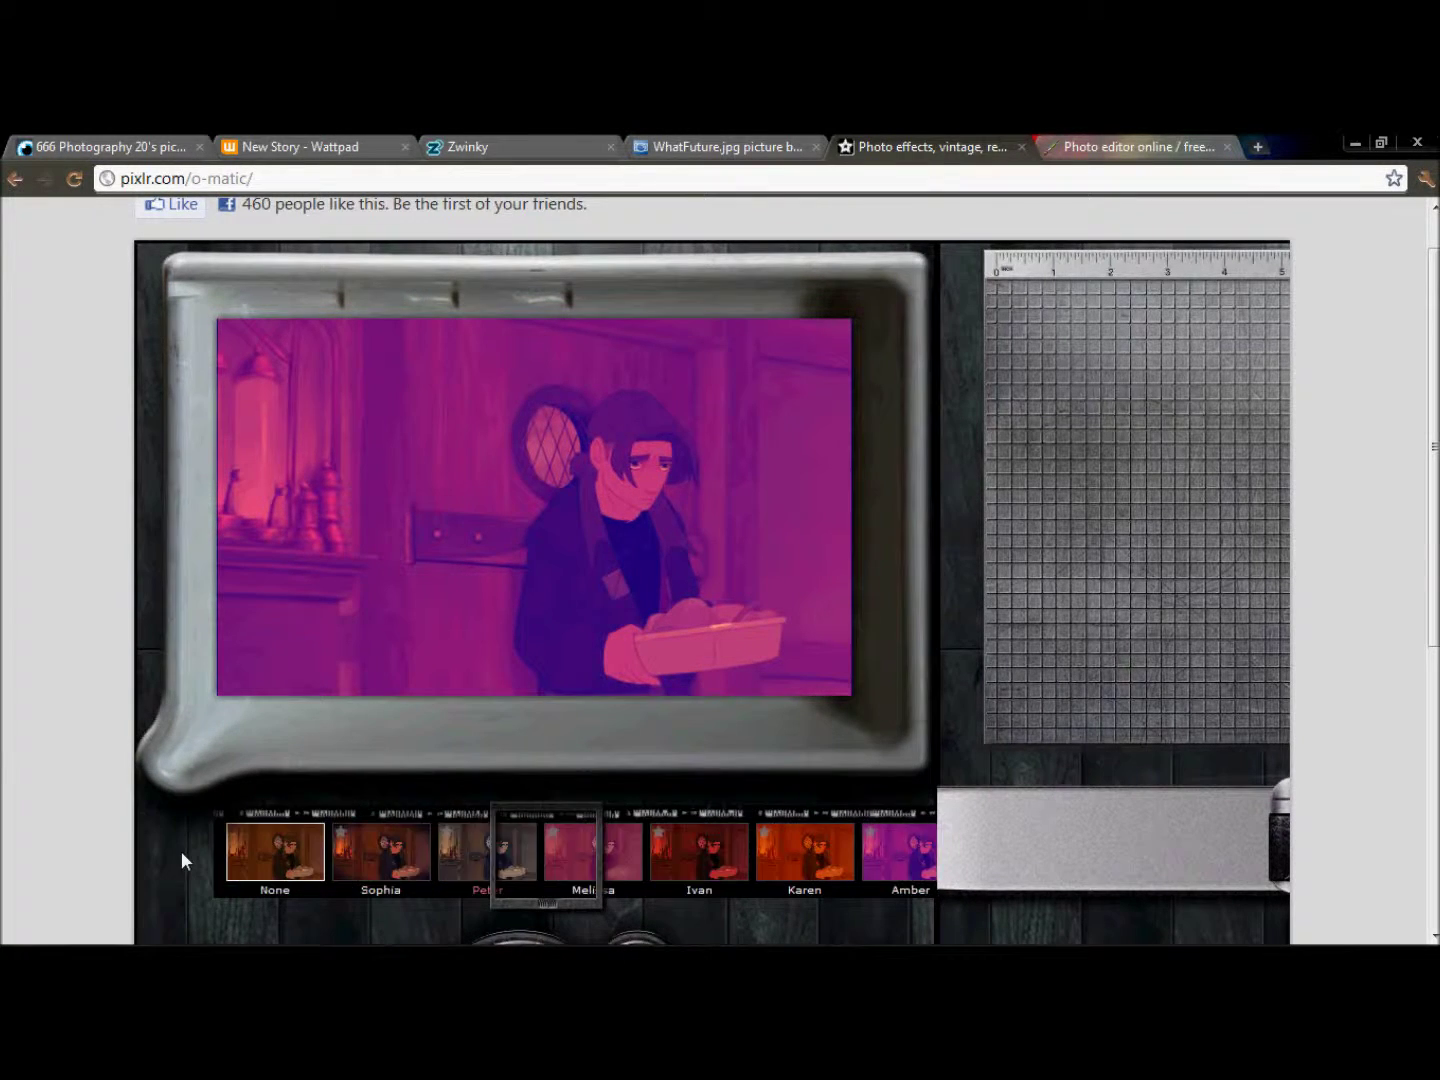
scroll(1433, 672, "down", 1)
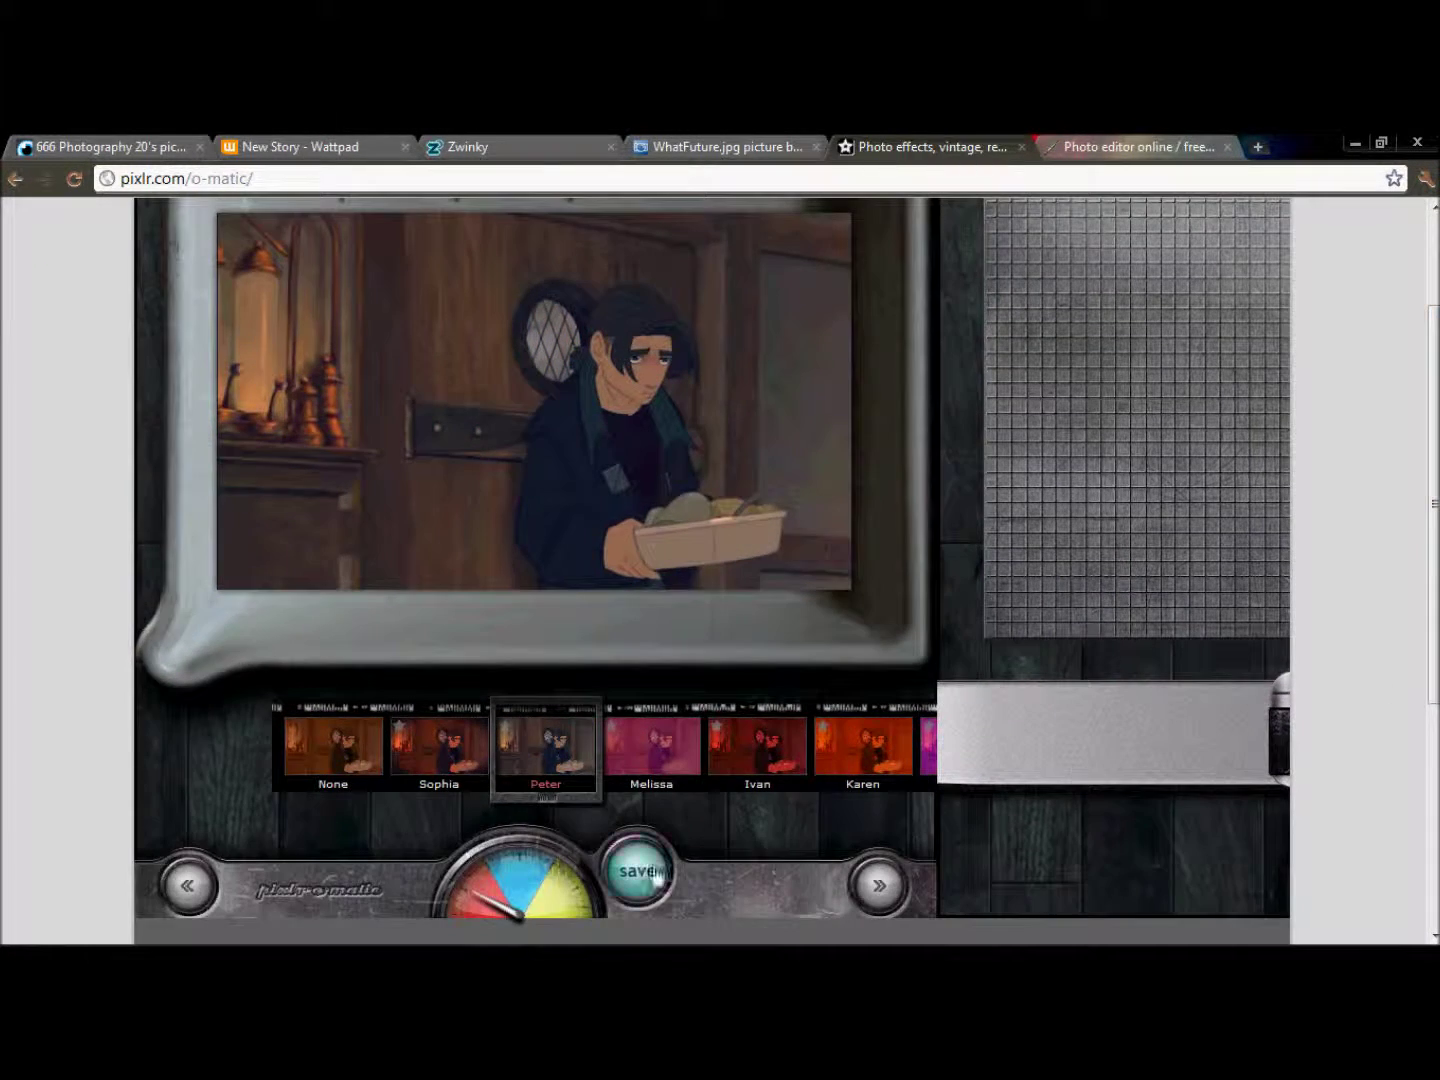
- Preview the Bocea, Burn, Subtle, Street bokeh, Local and Beep light overlays
left_click(520, 886)
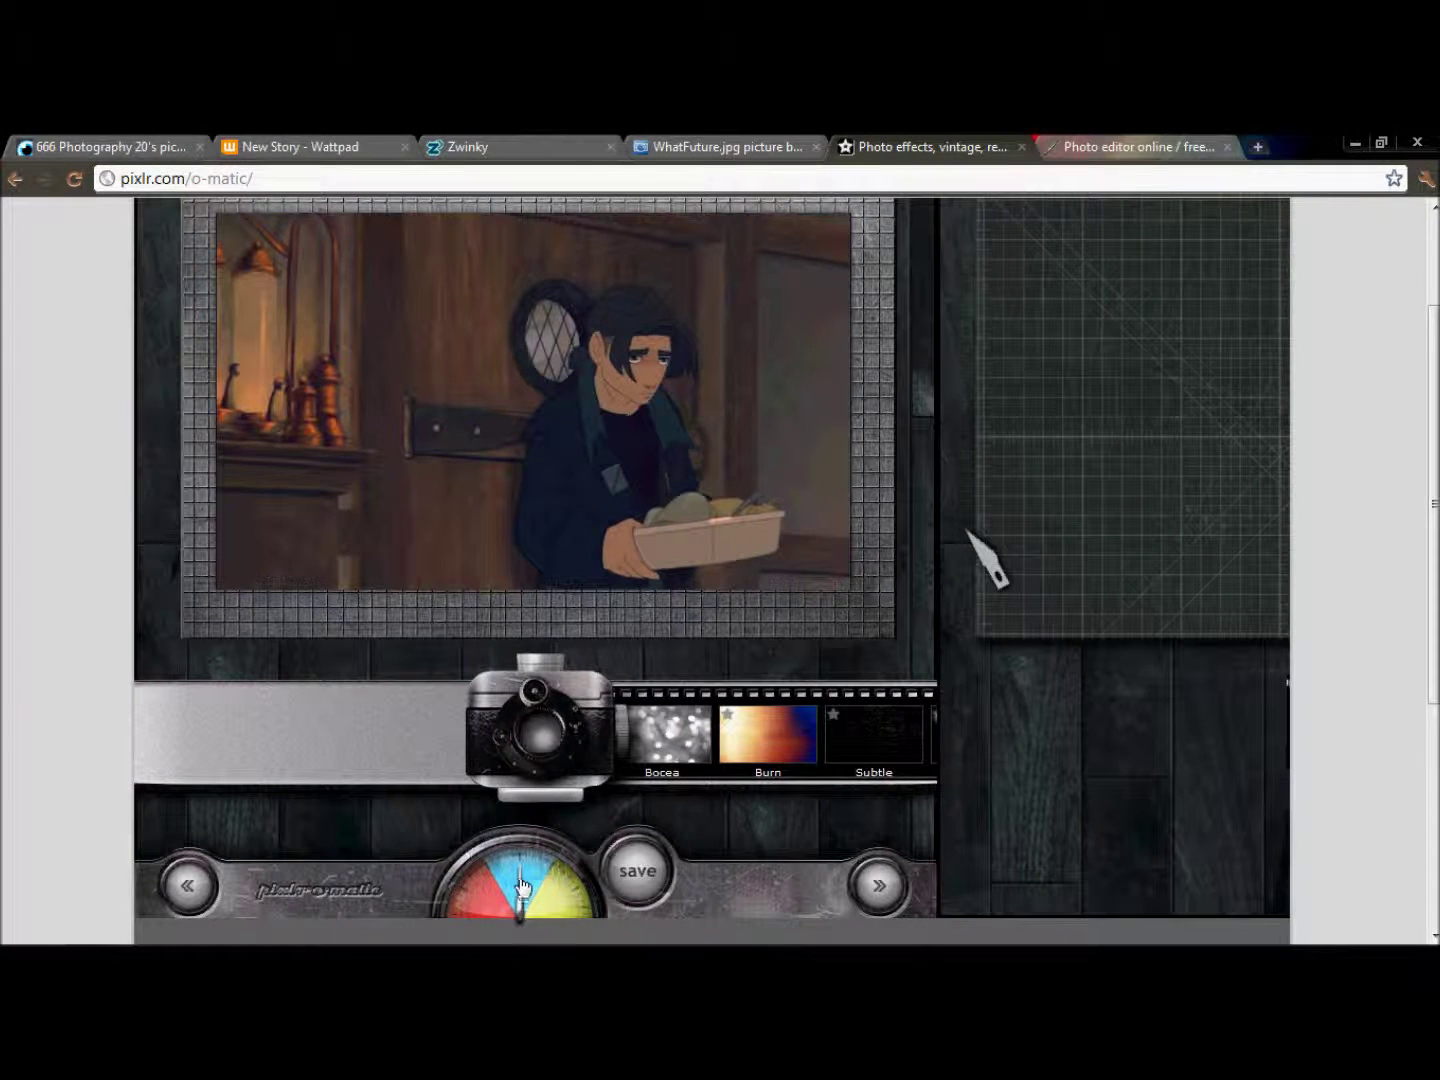
left_click(677, 730)
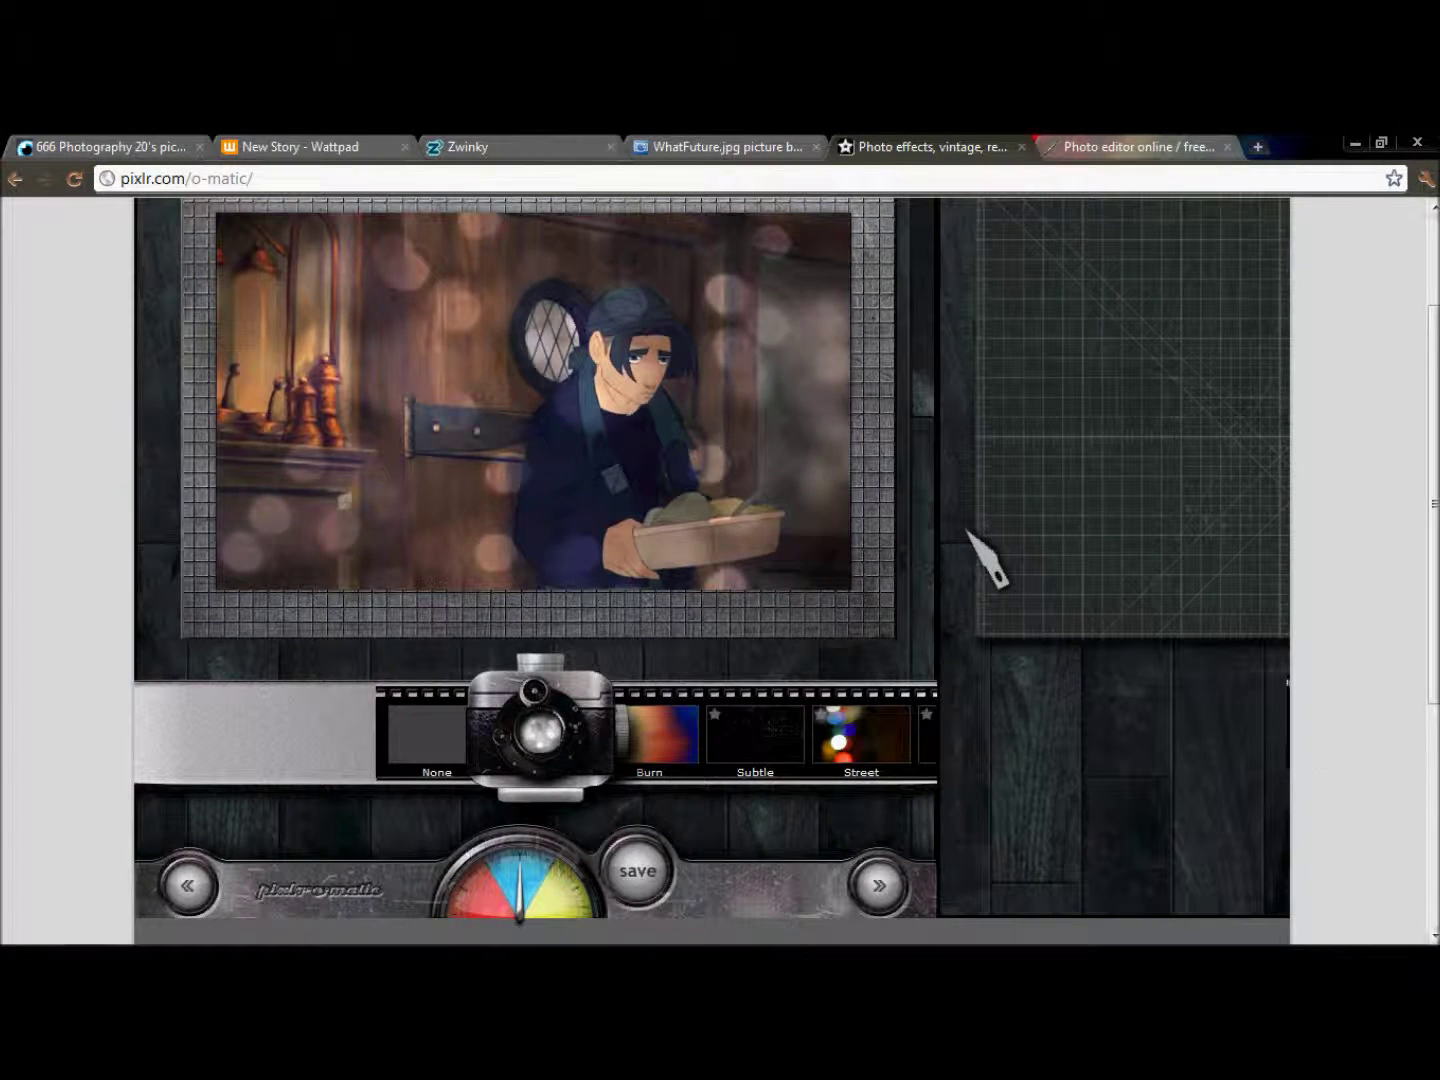
scroll(1432, 655, "up", 1)
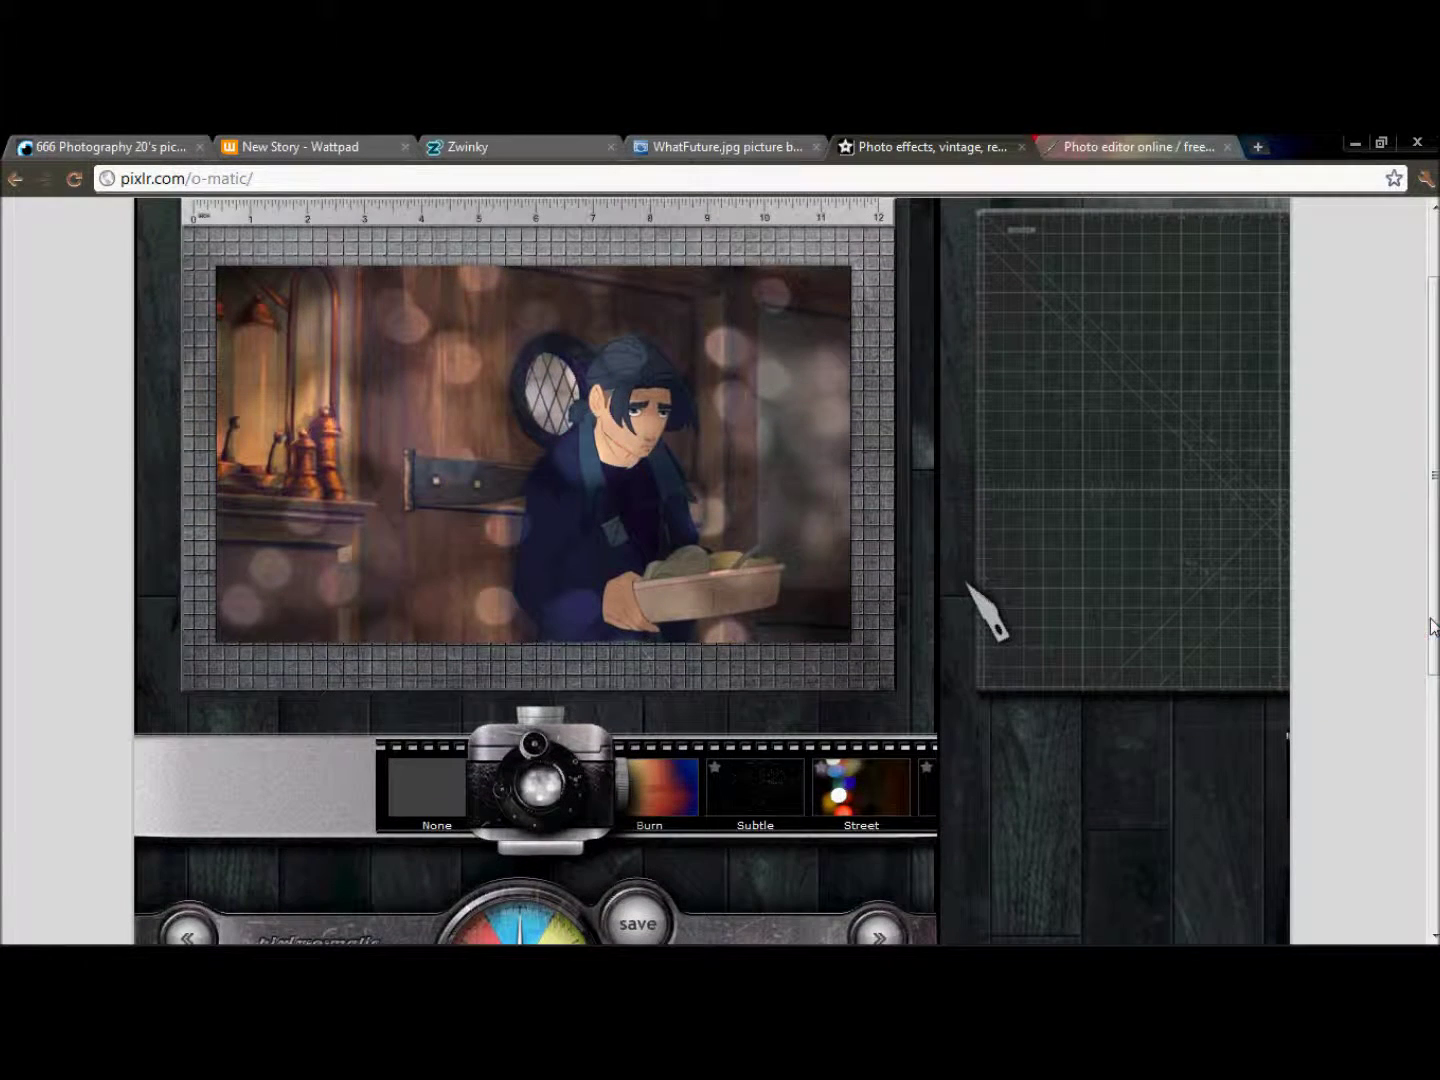
left_click(663, 806)
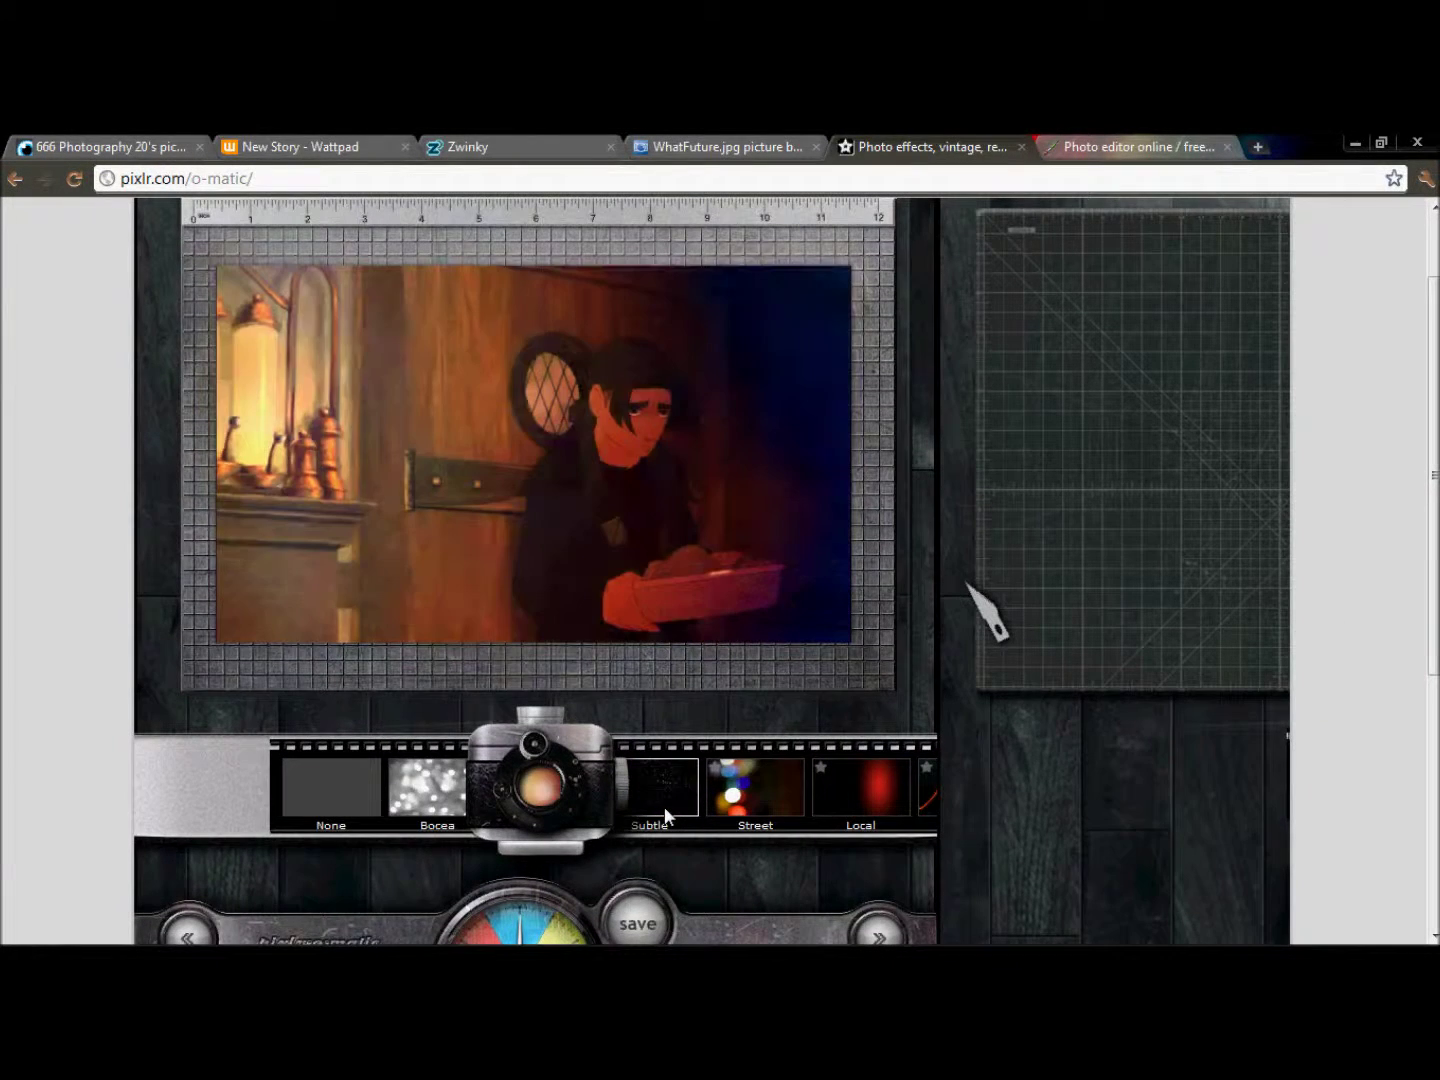
left_click(665, 786)
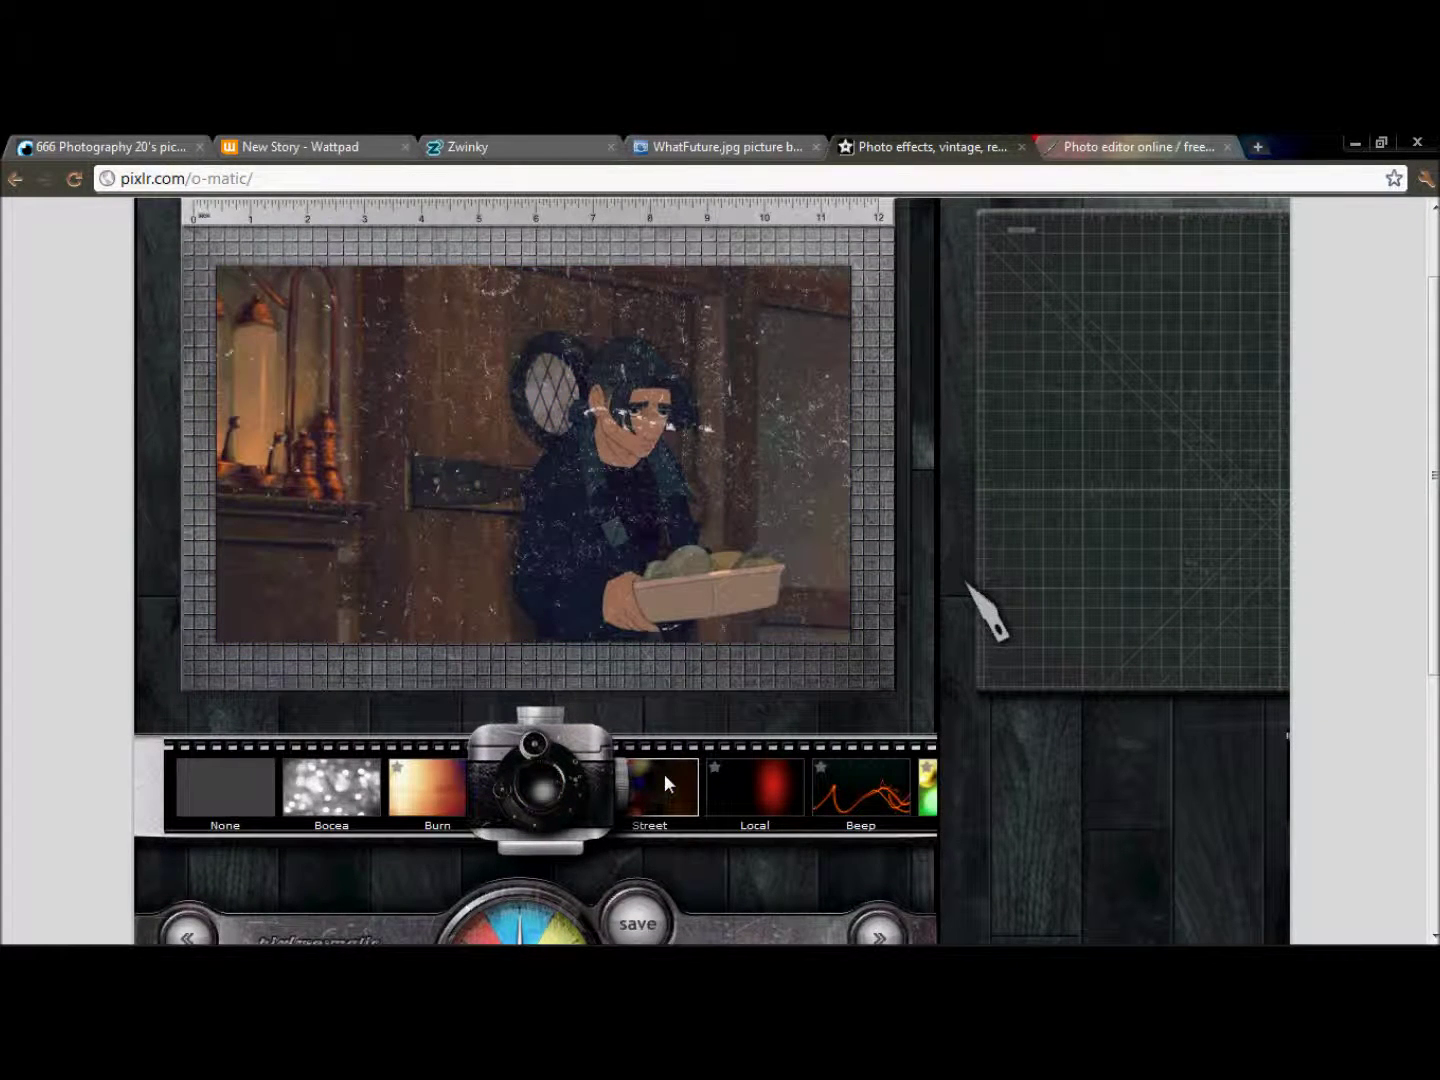
left_click(664, 783)
left_click(665, 785)
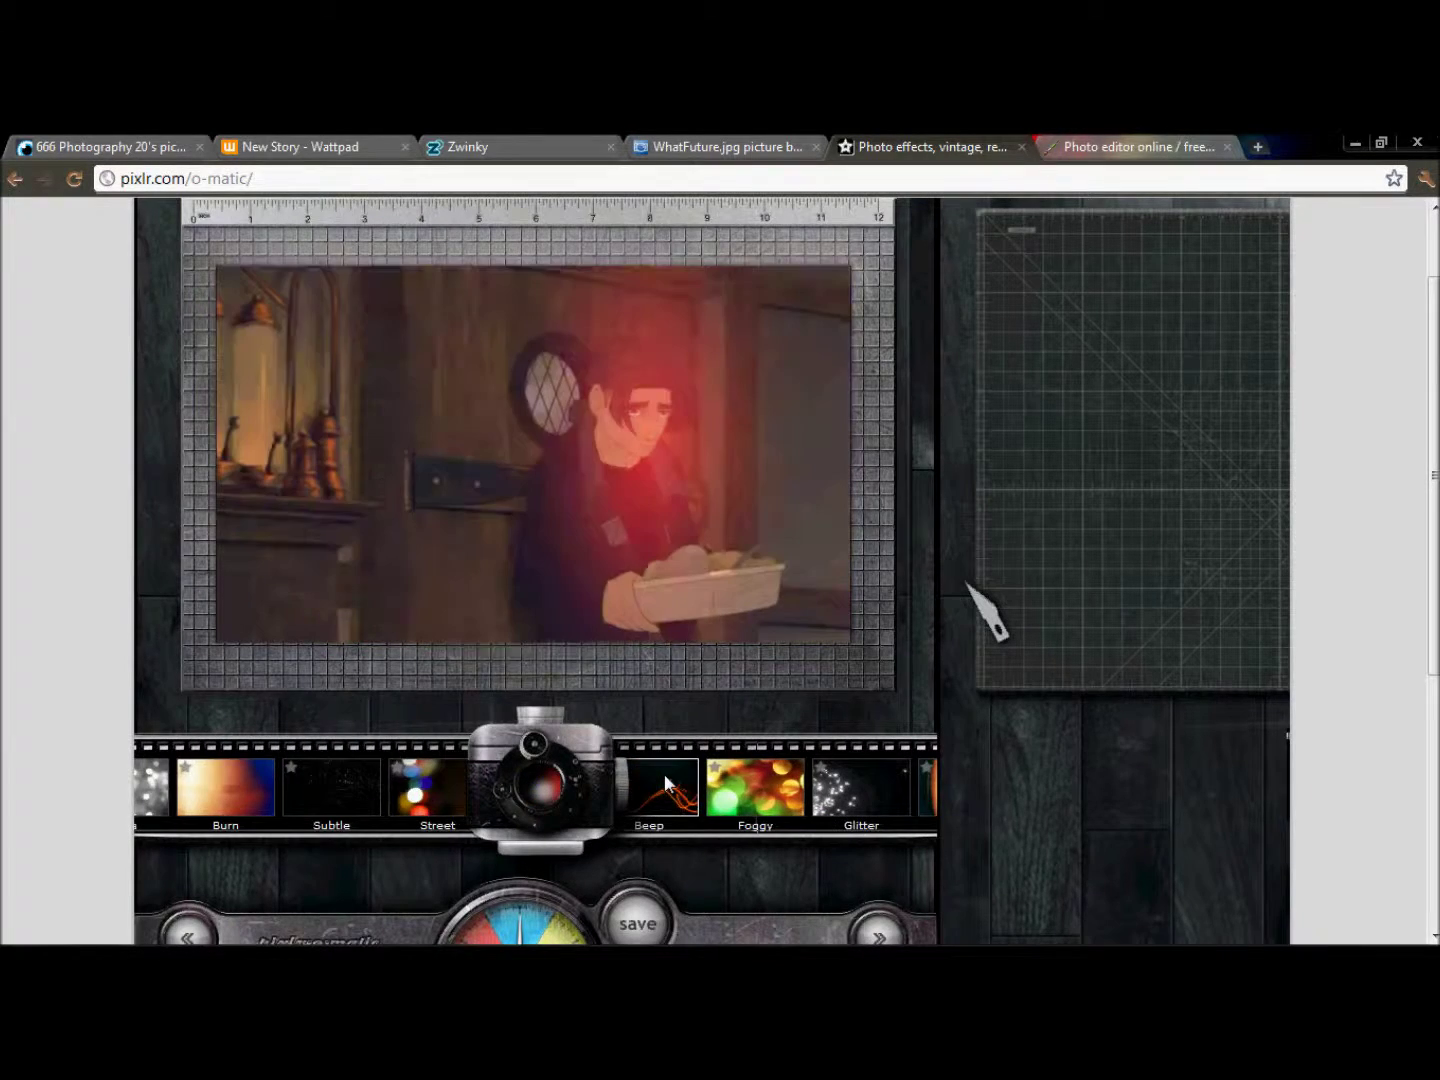
left_click(664, 784)
- Try the Foggy, Glitter, Leak, Kryptonite, Devine and Rain overlays, then settle on the scratched Focal overlay
left_click(665, 784)
left_click(664, 783)
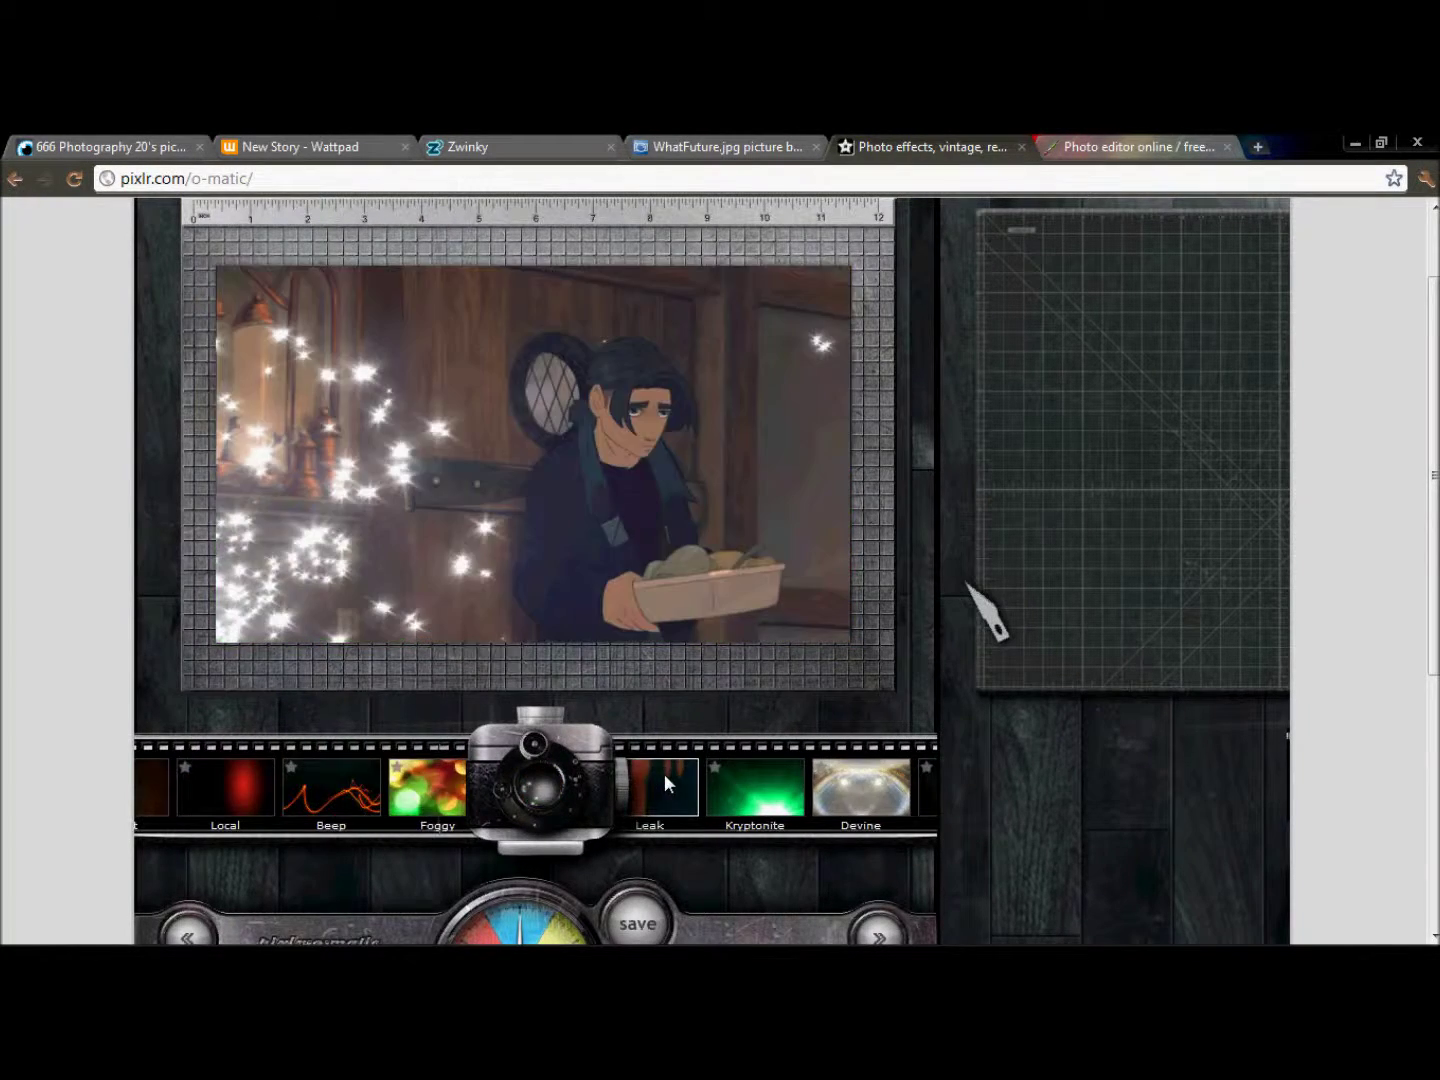
left_click(664, 783)
left_click(664, 783)
left_click(664, 777)
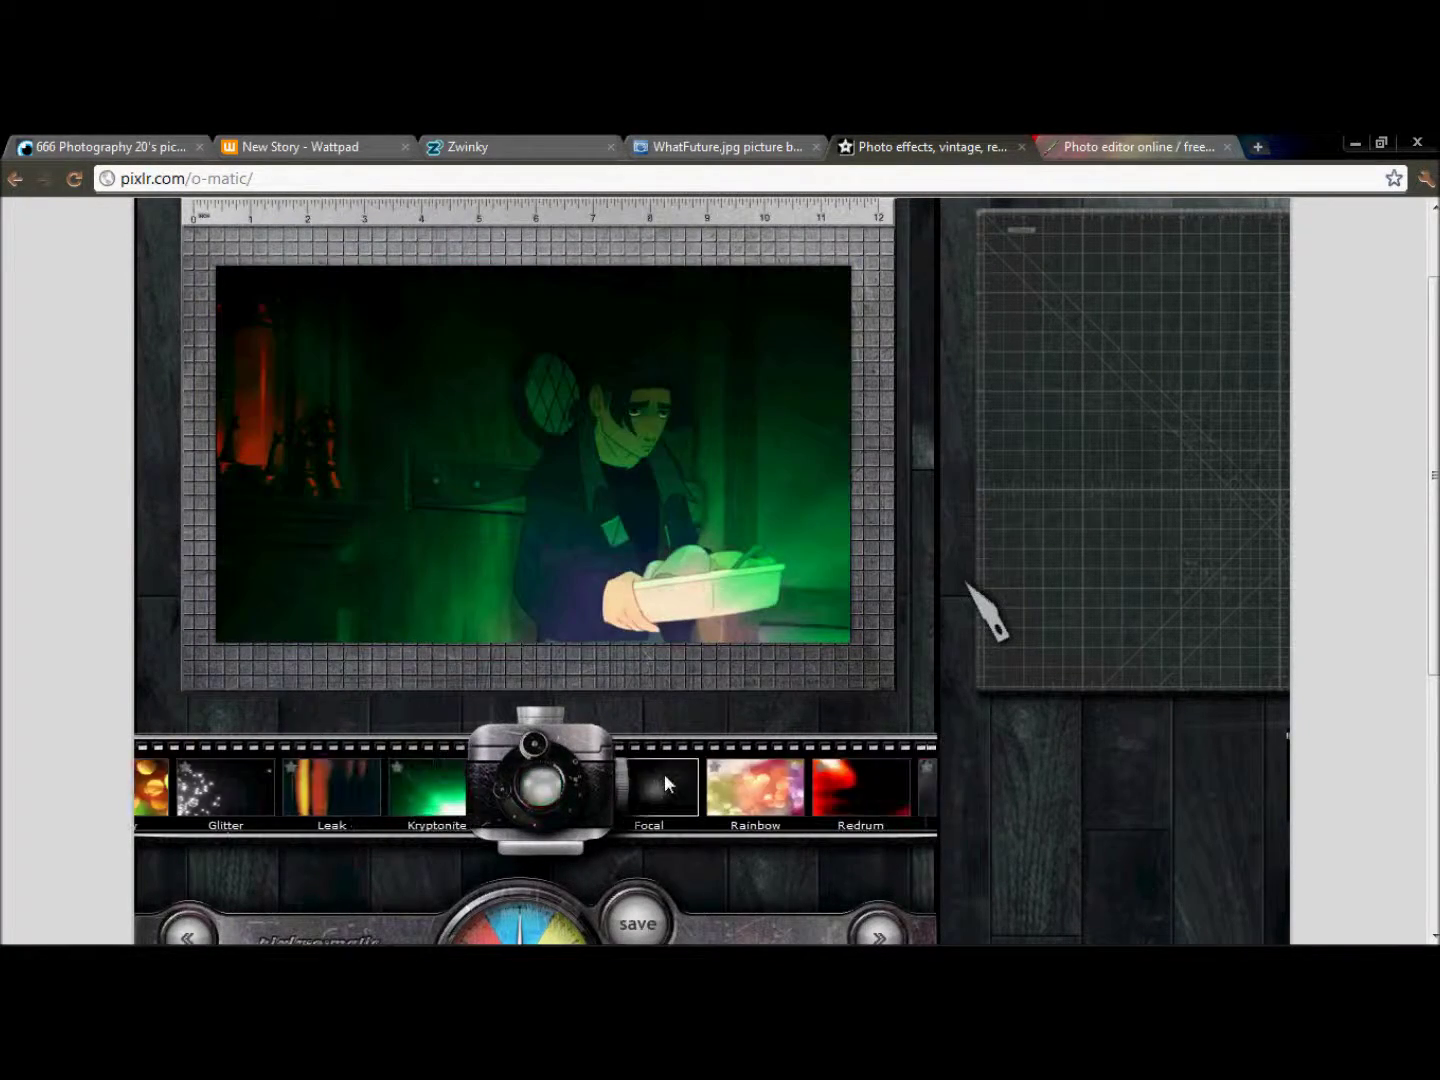
left_click(664, 776)
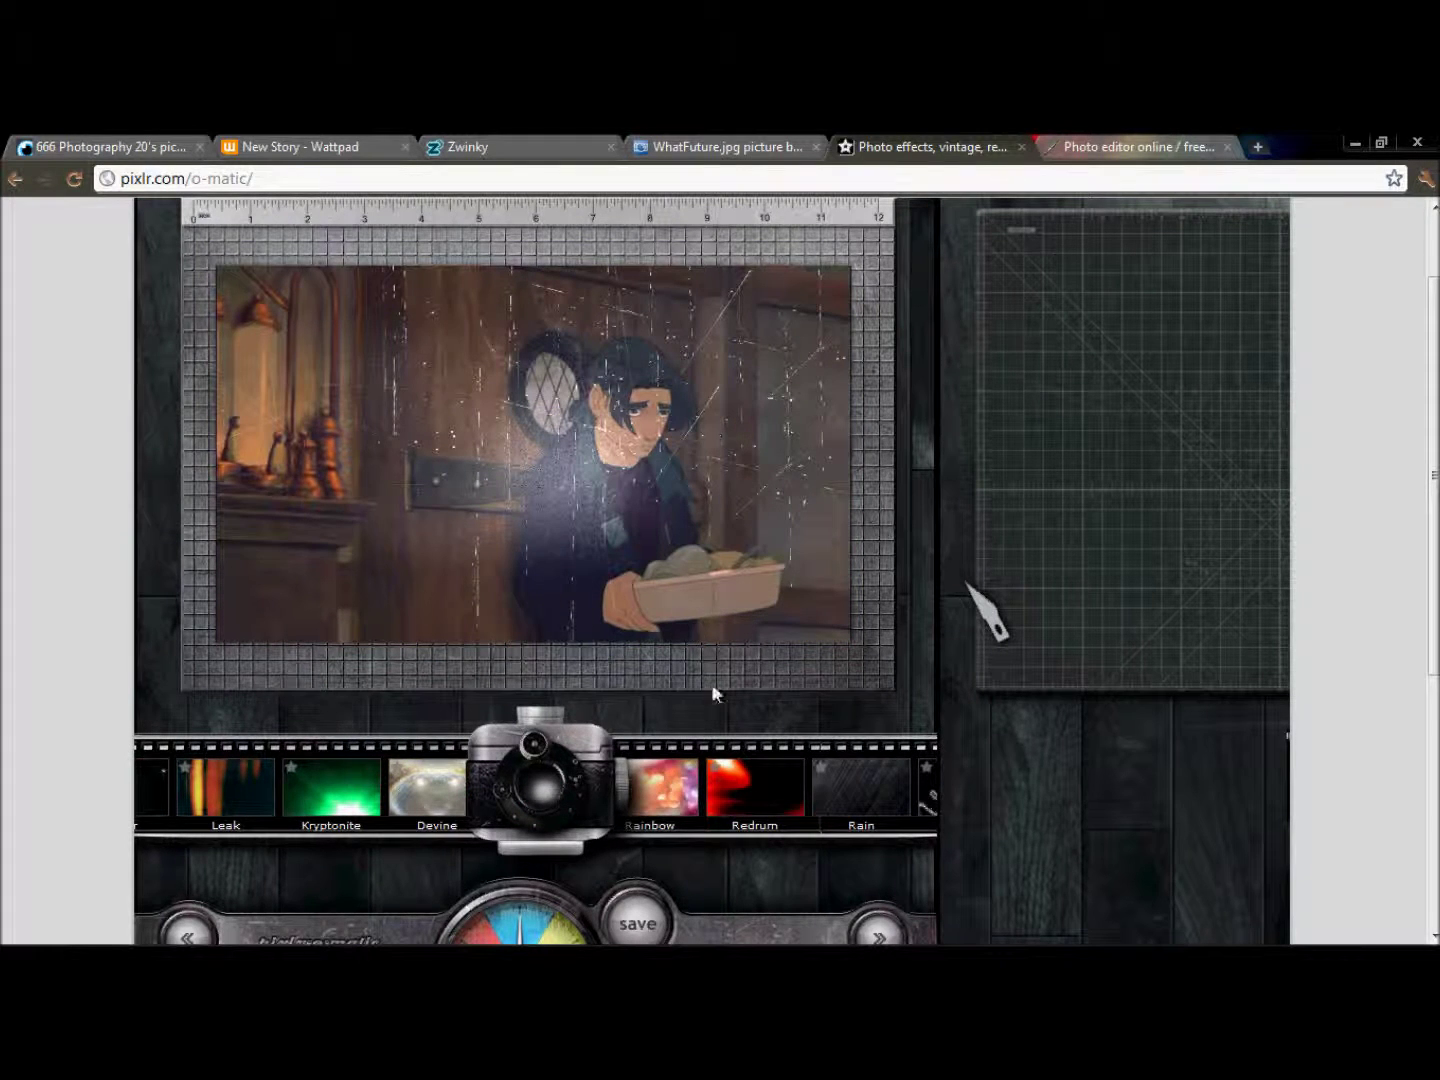
left_click(868, 788)
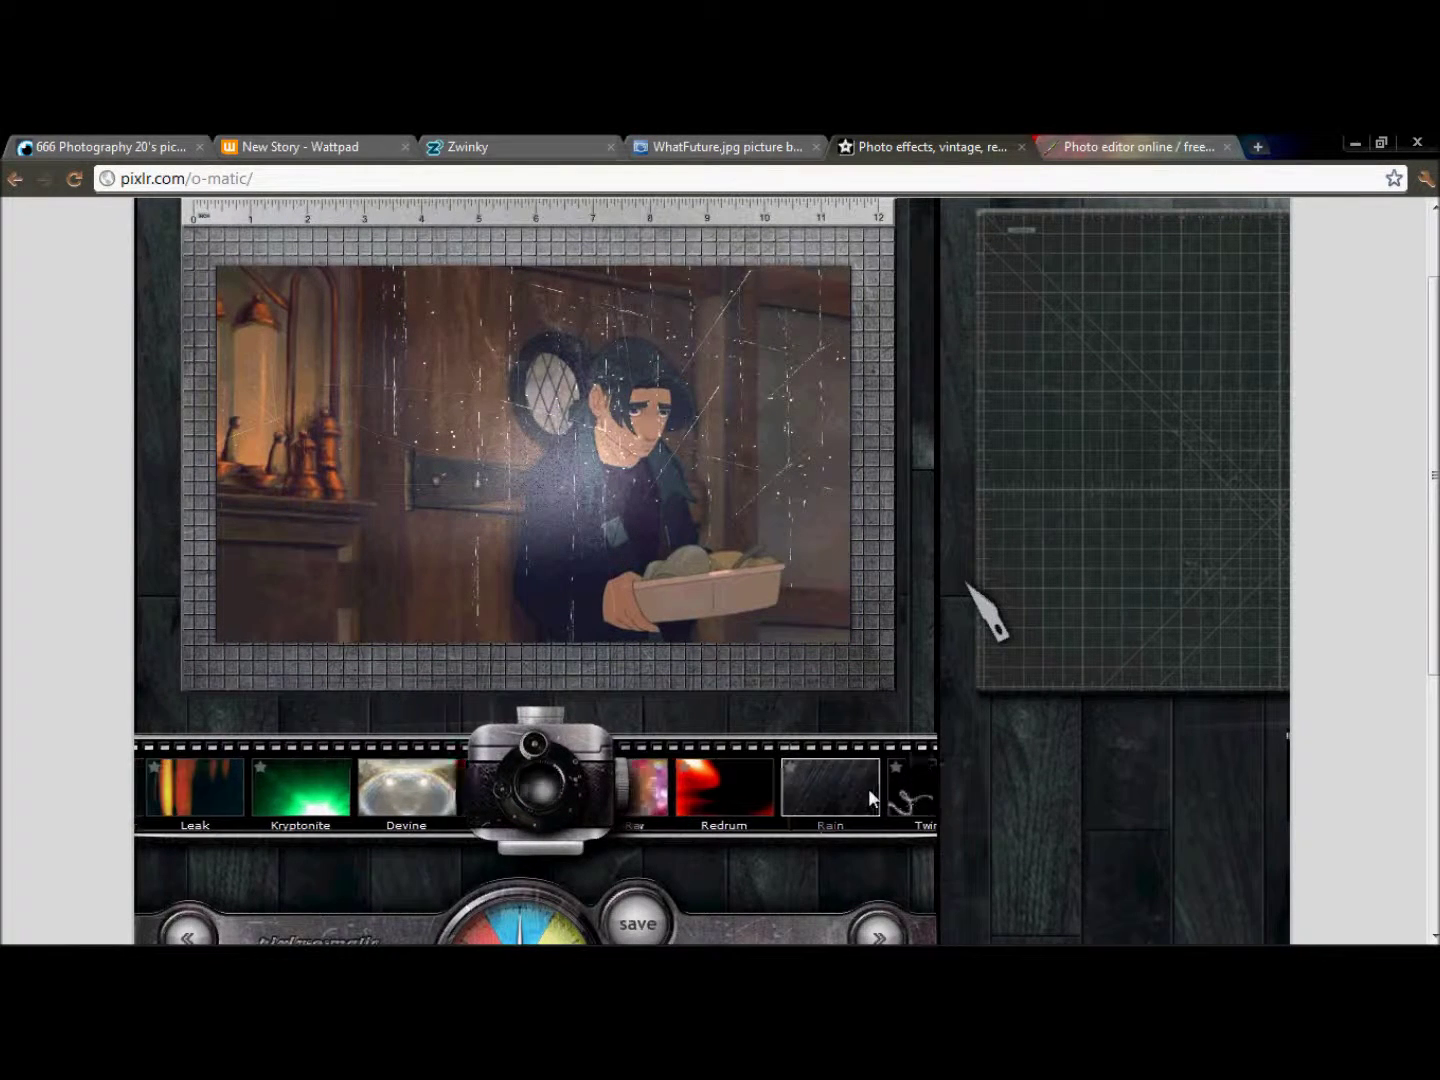
left_click(245, 796)
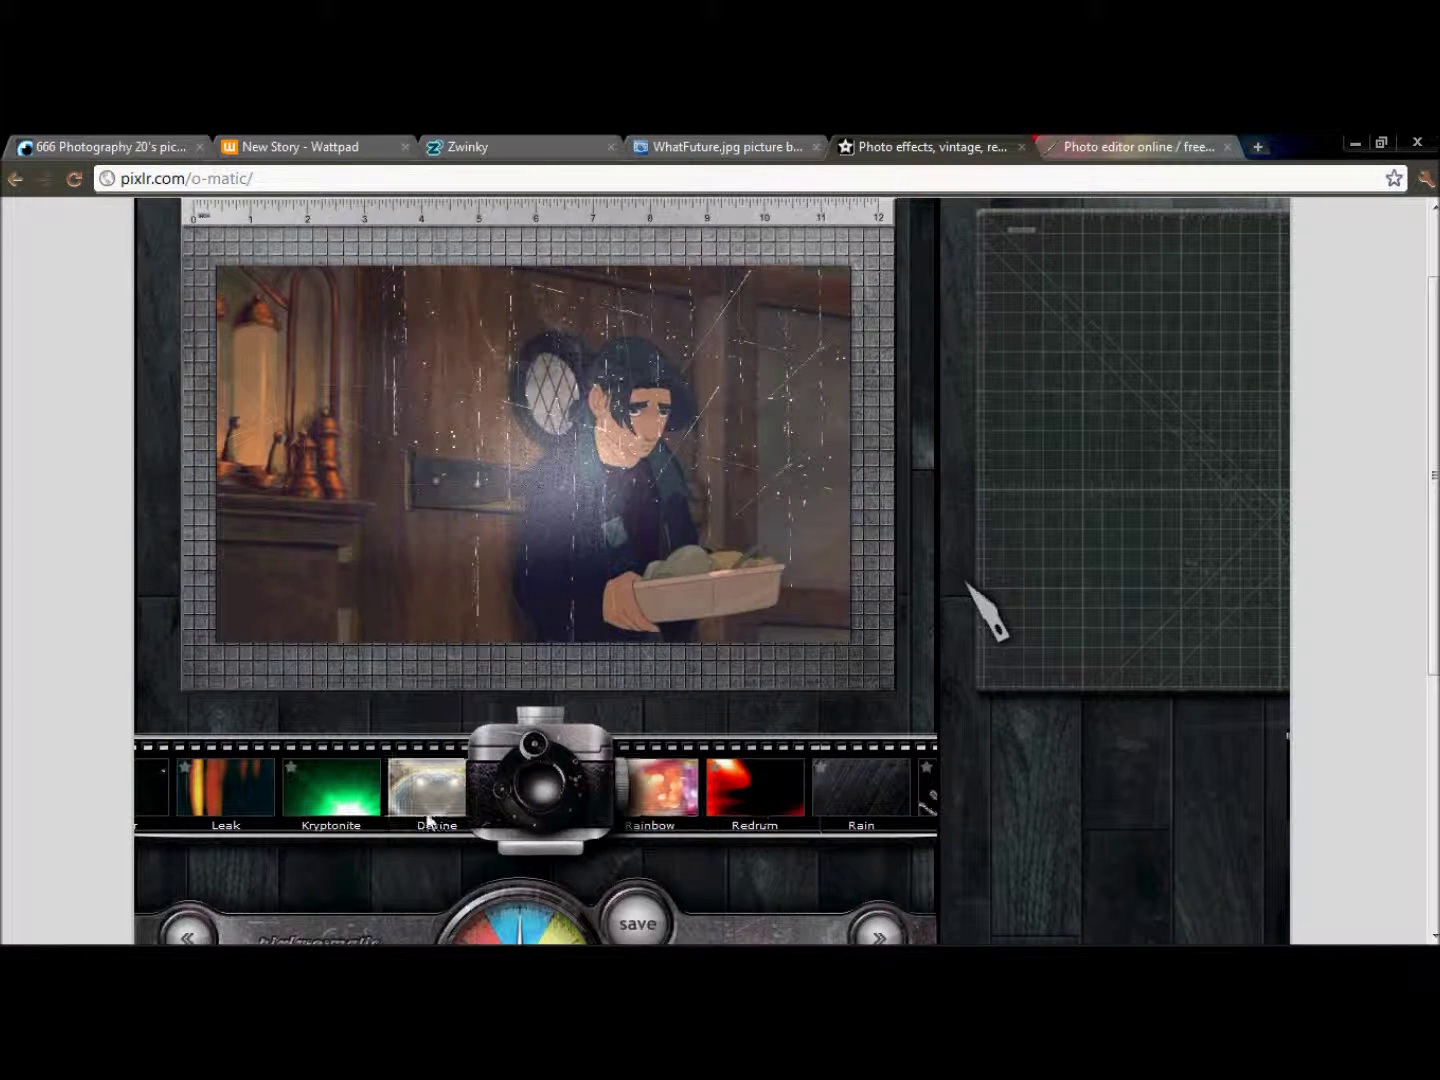
left_click(565, 923)
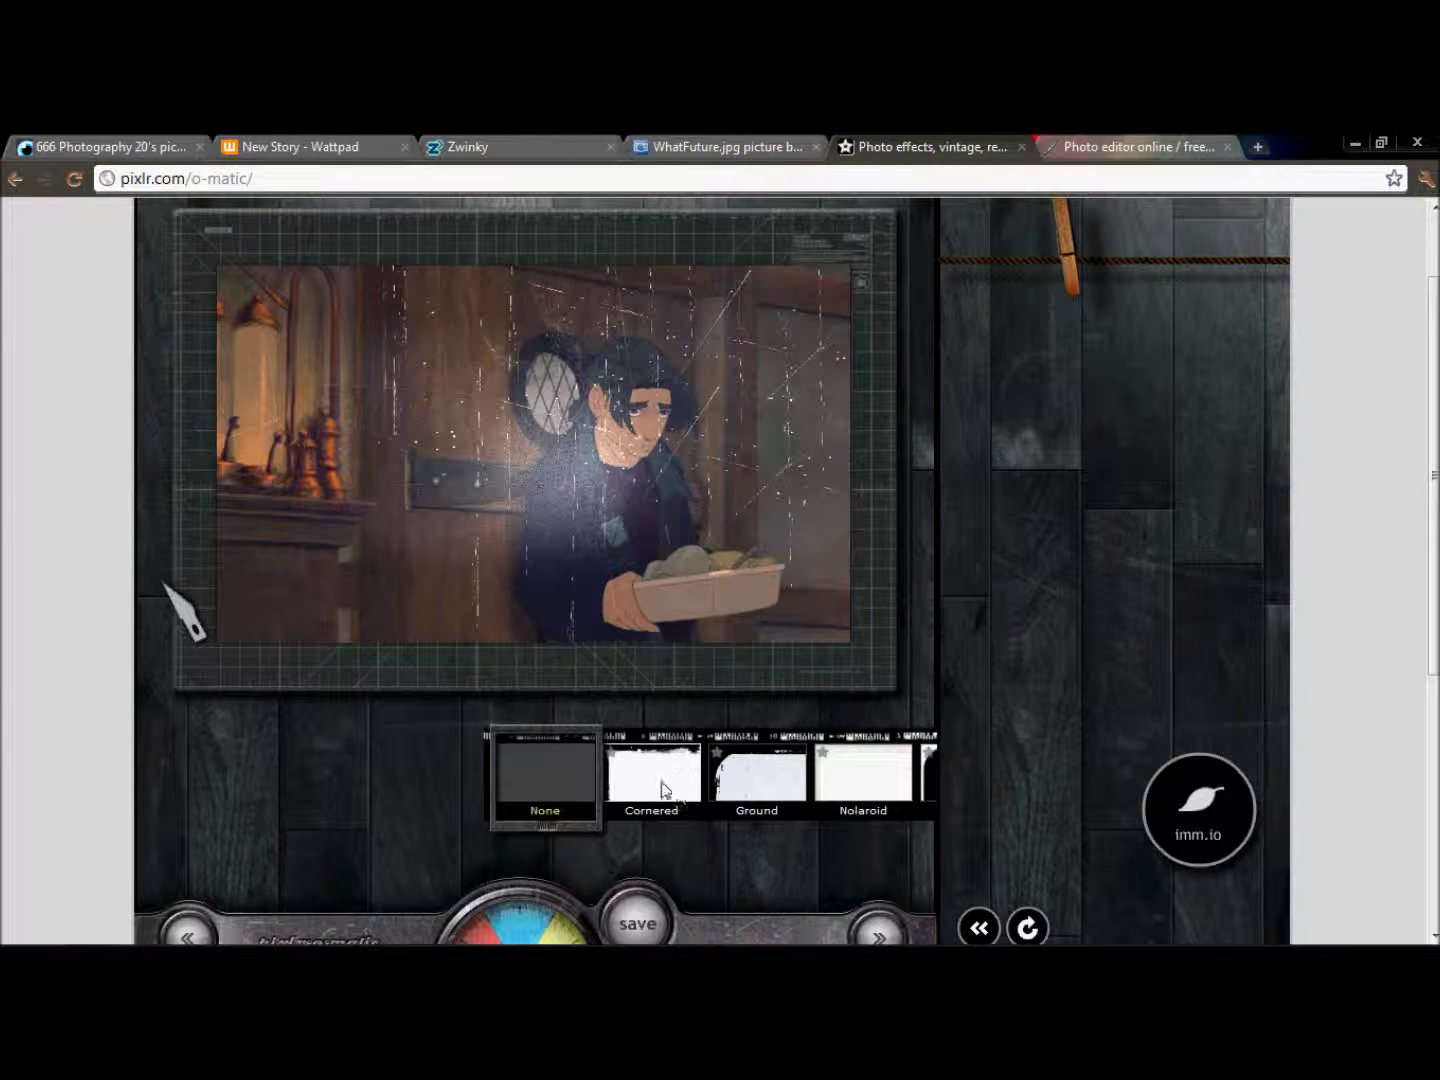
- Try the Cornered, Ground, Nolaroid, Round, Scrap, Black and White frames on the photo
left_click(661, 787)
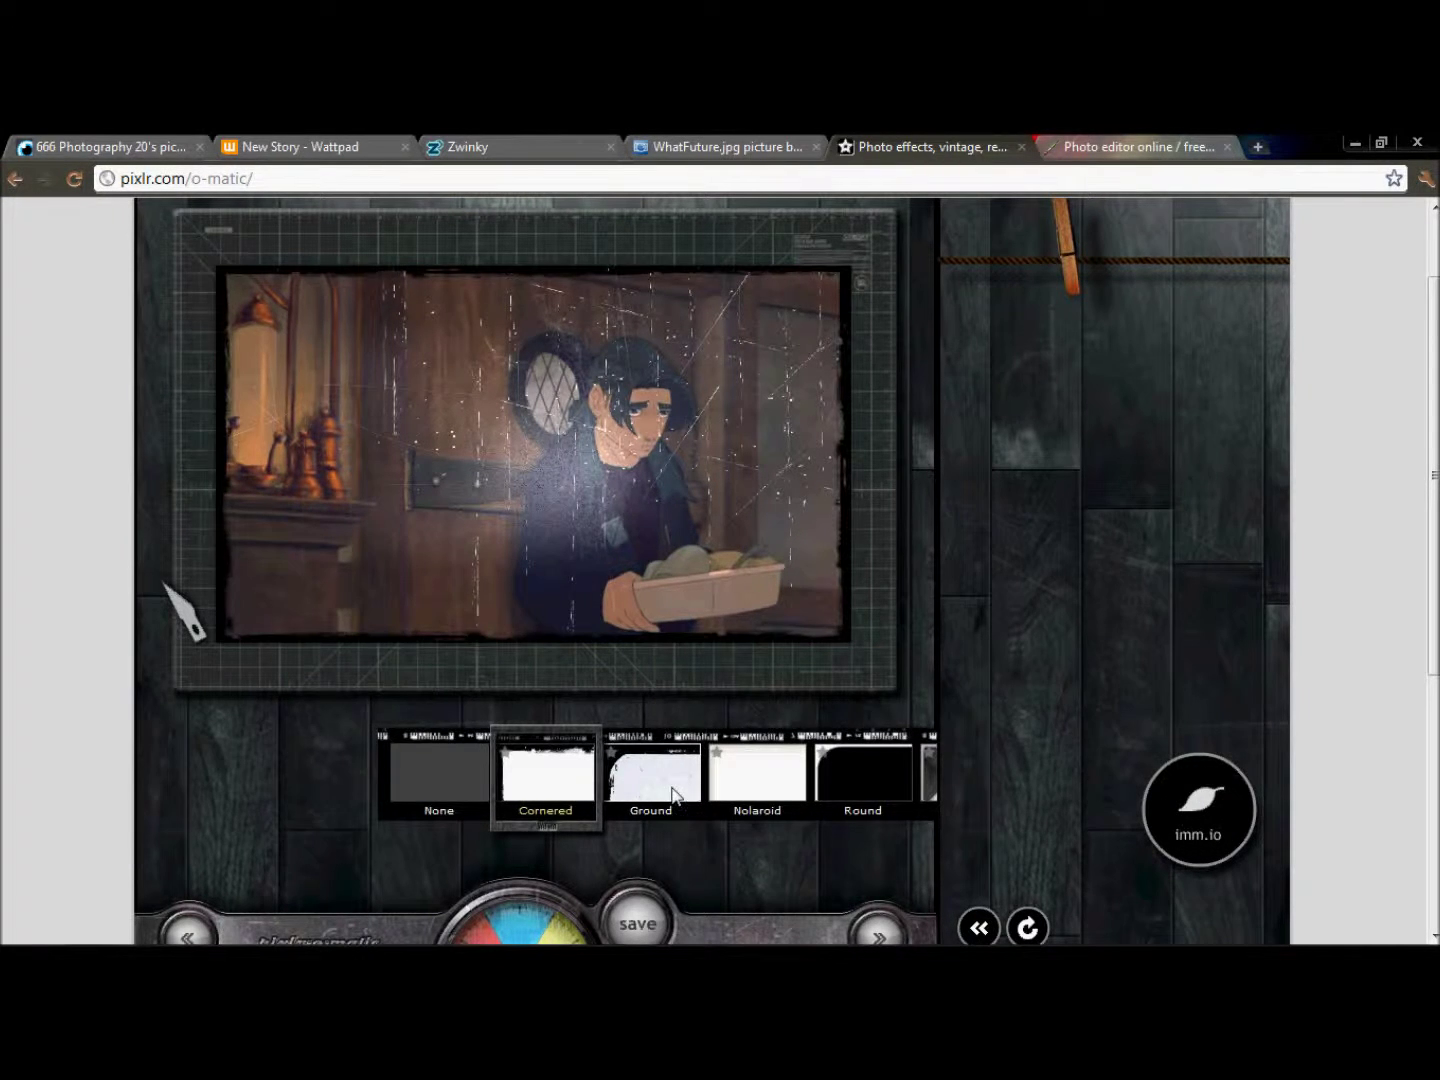
left_click(672, 795)
left_click(679, 792)
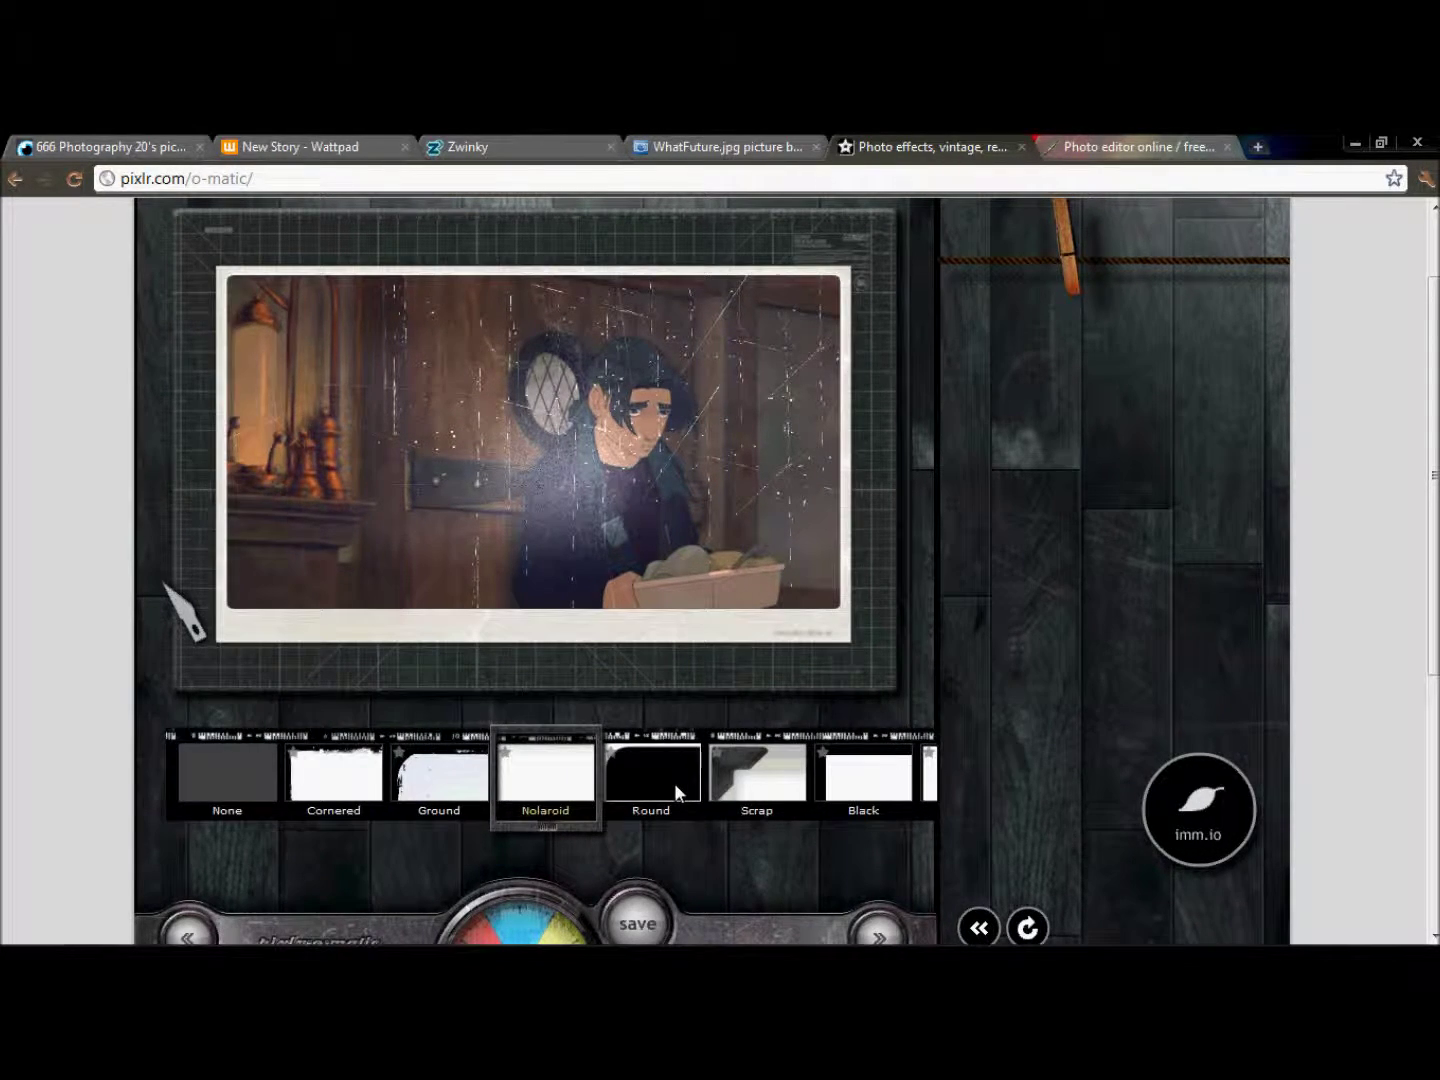
left_click(674, 785)
left_click(676, 790)
left_click(676, 790)
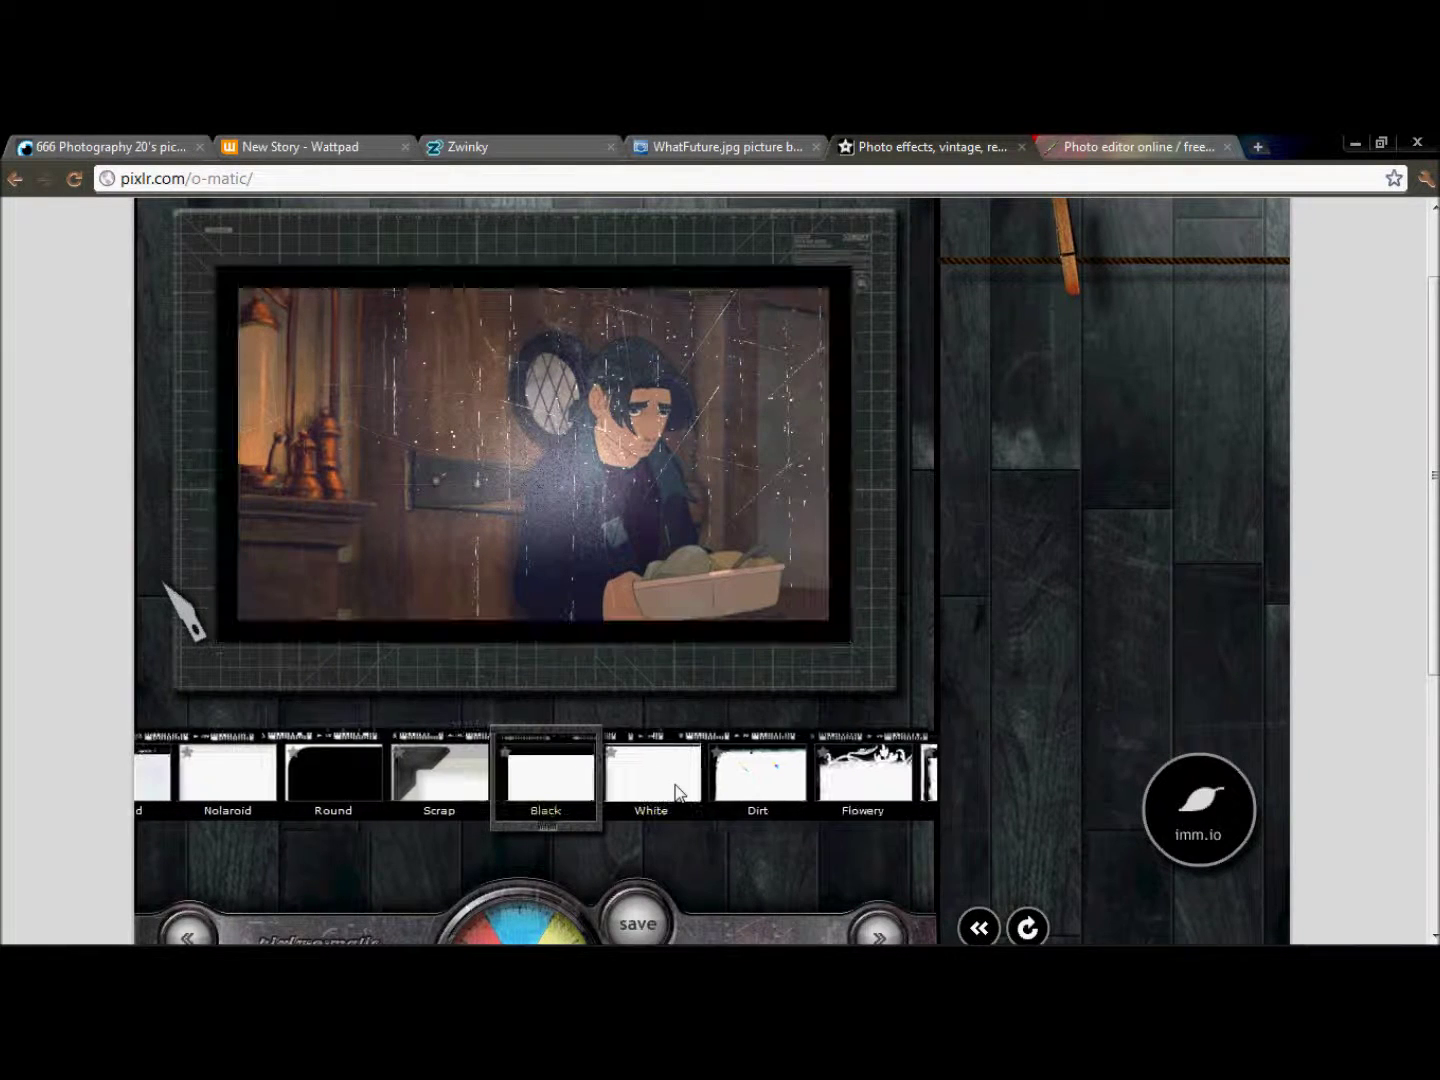
left_click(676, 789)
- Apply the grimy Dirt frame after briefly comparing it with Flowery
left_click(676, 792)
left_click(676, 792)
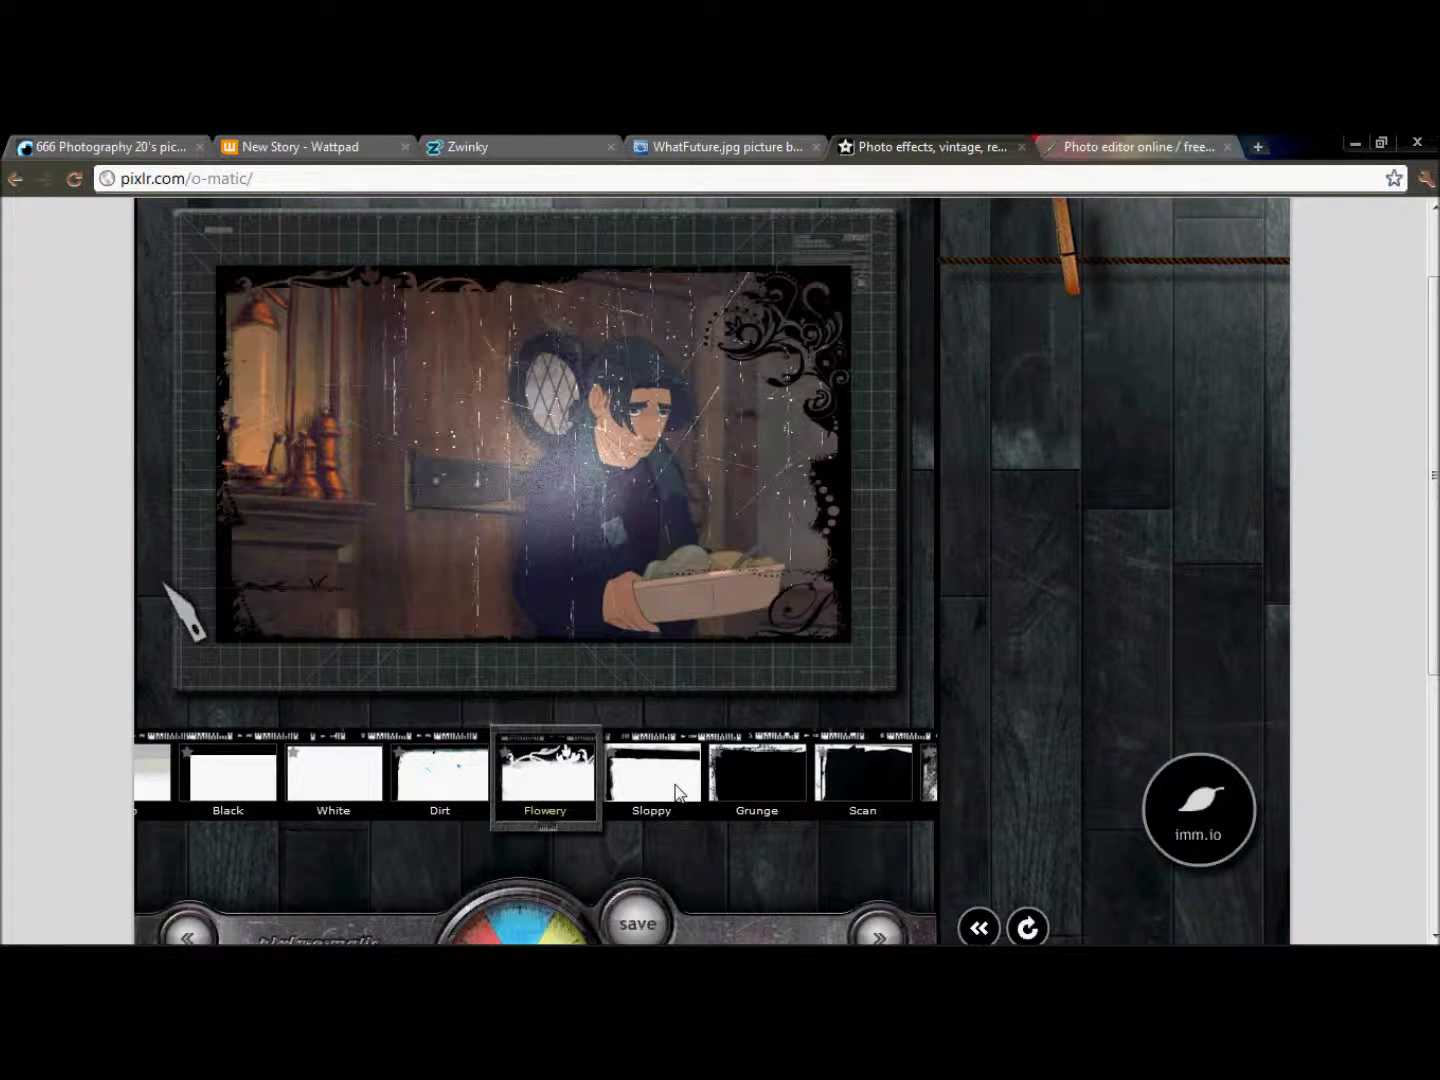
left_click(474, 786)
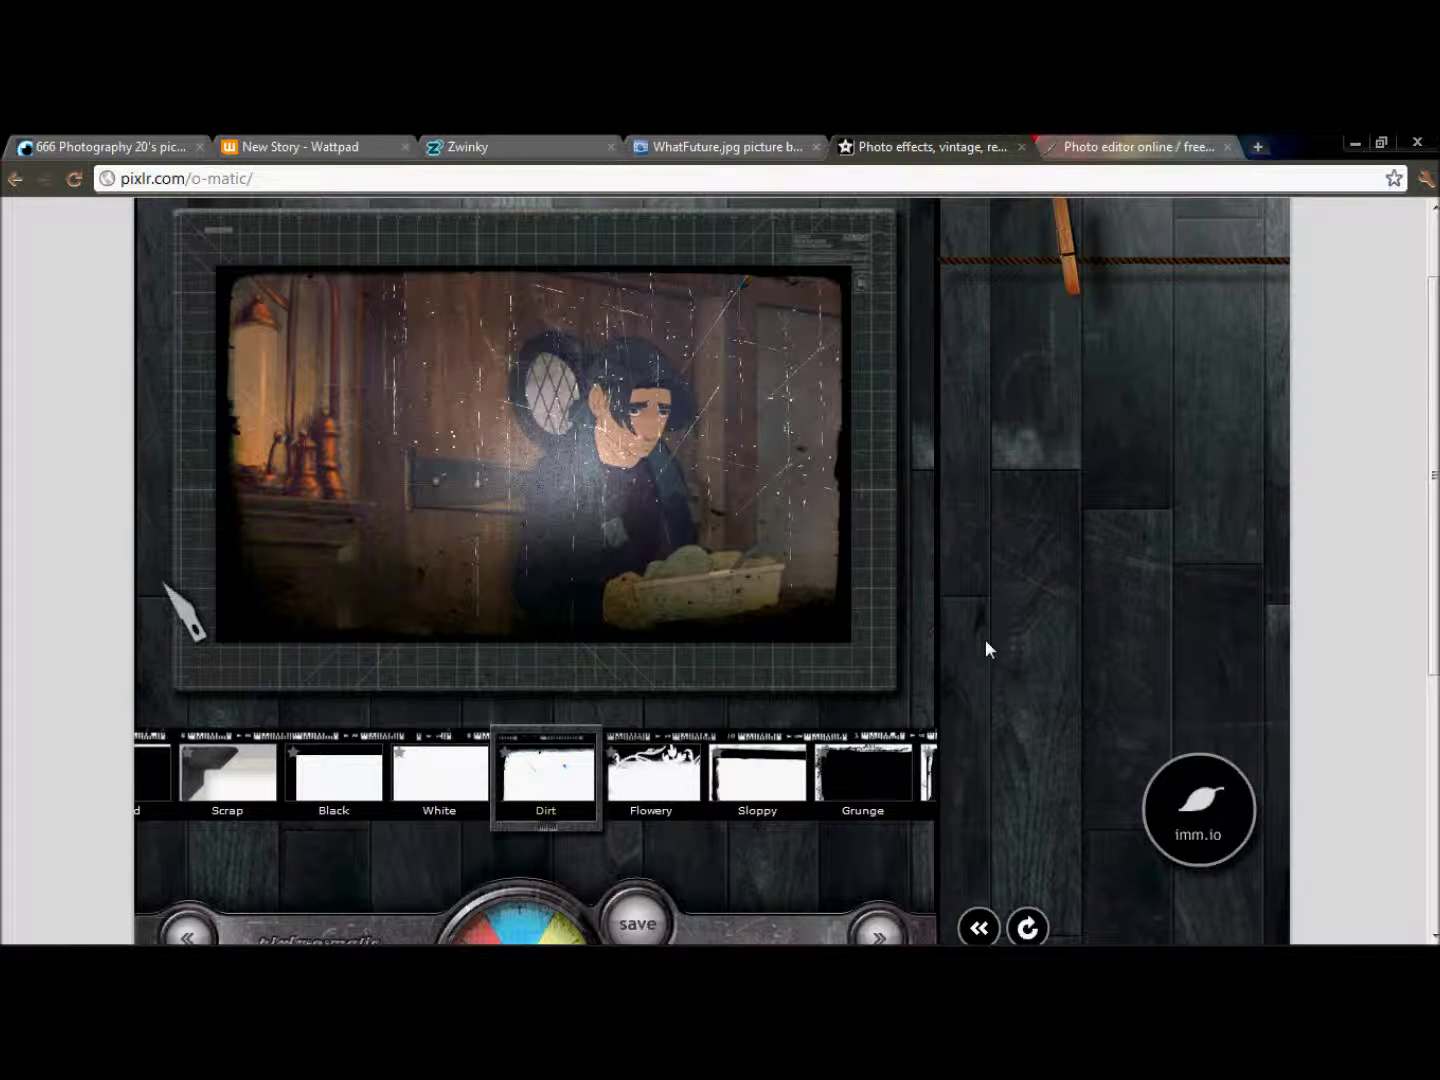
left_click_drag(1423, 302, 1425, 366)
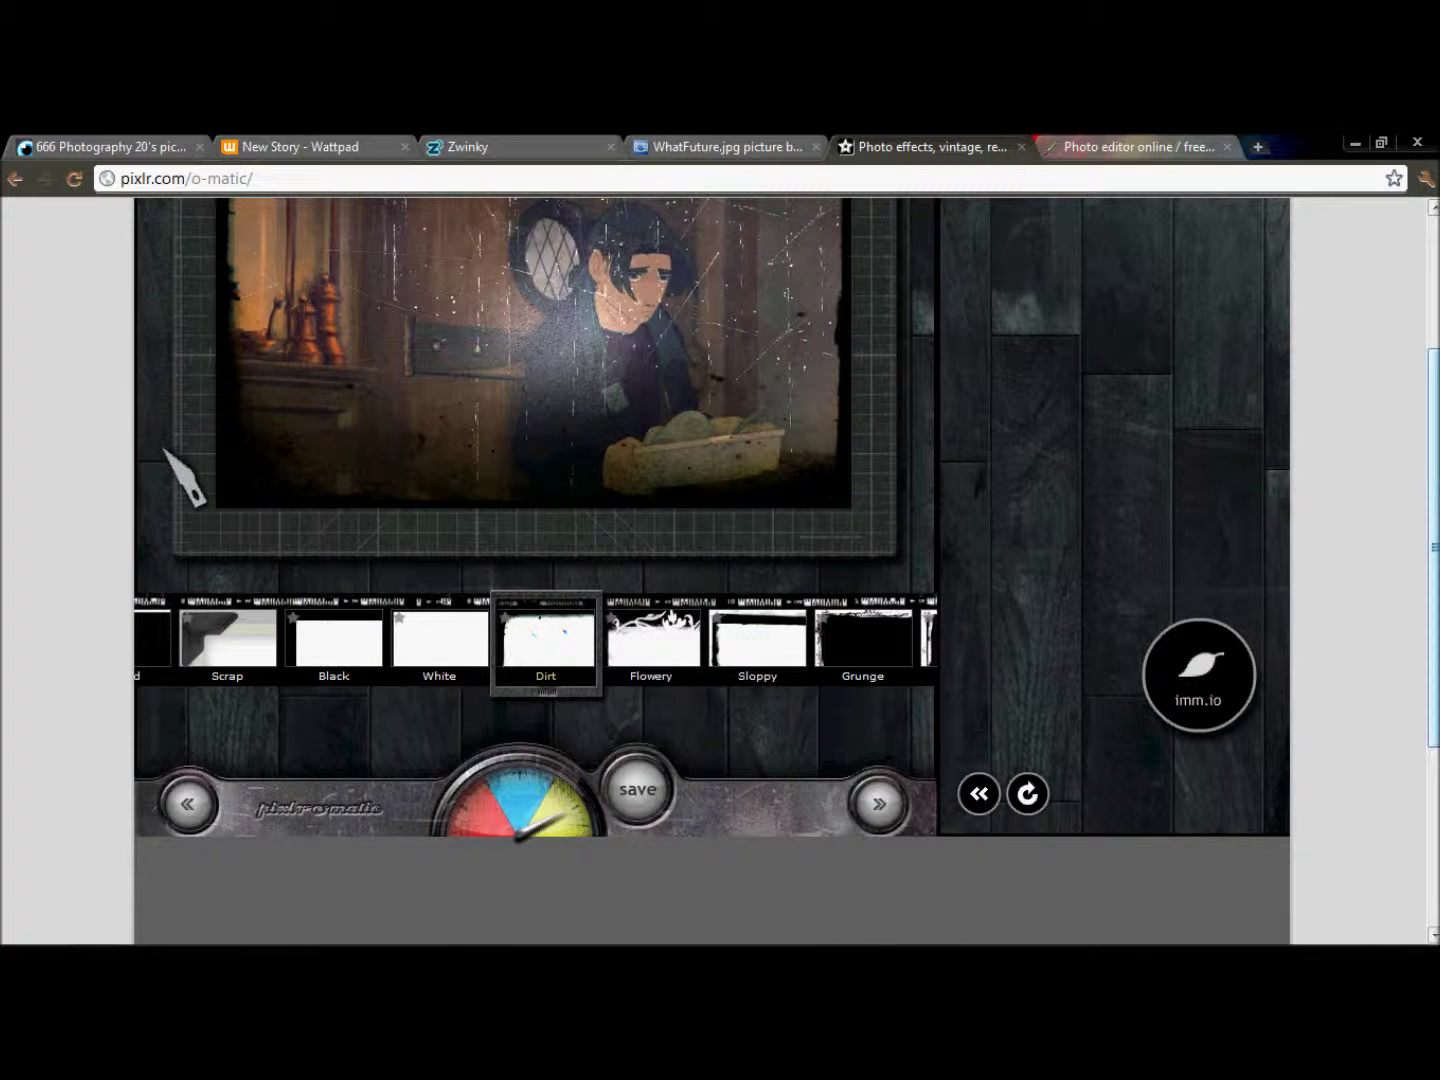
left_click_drag(1430, 440, 1430, 406)
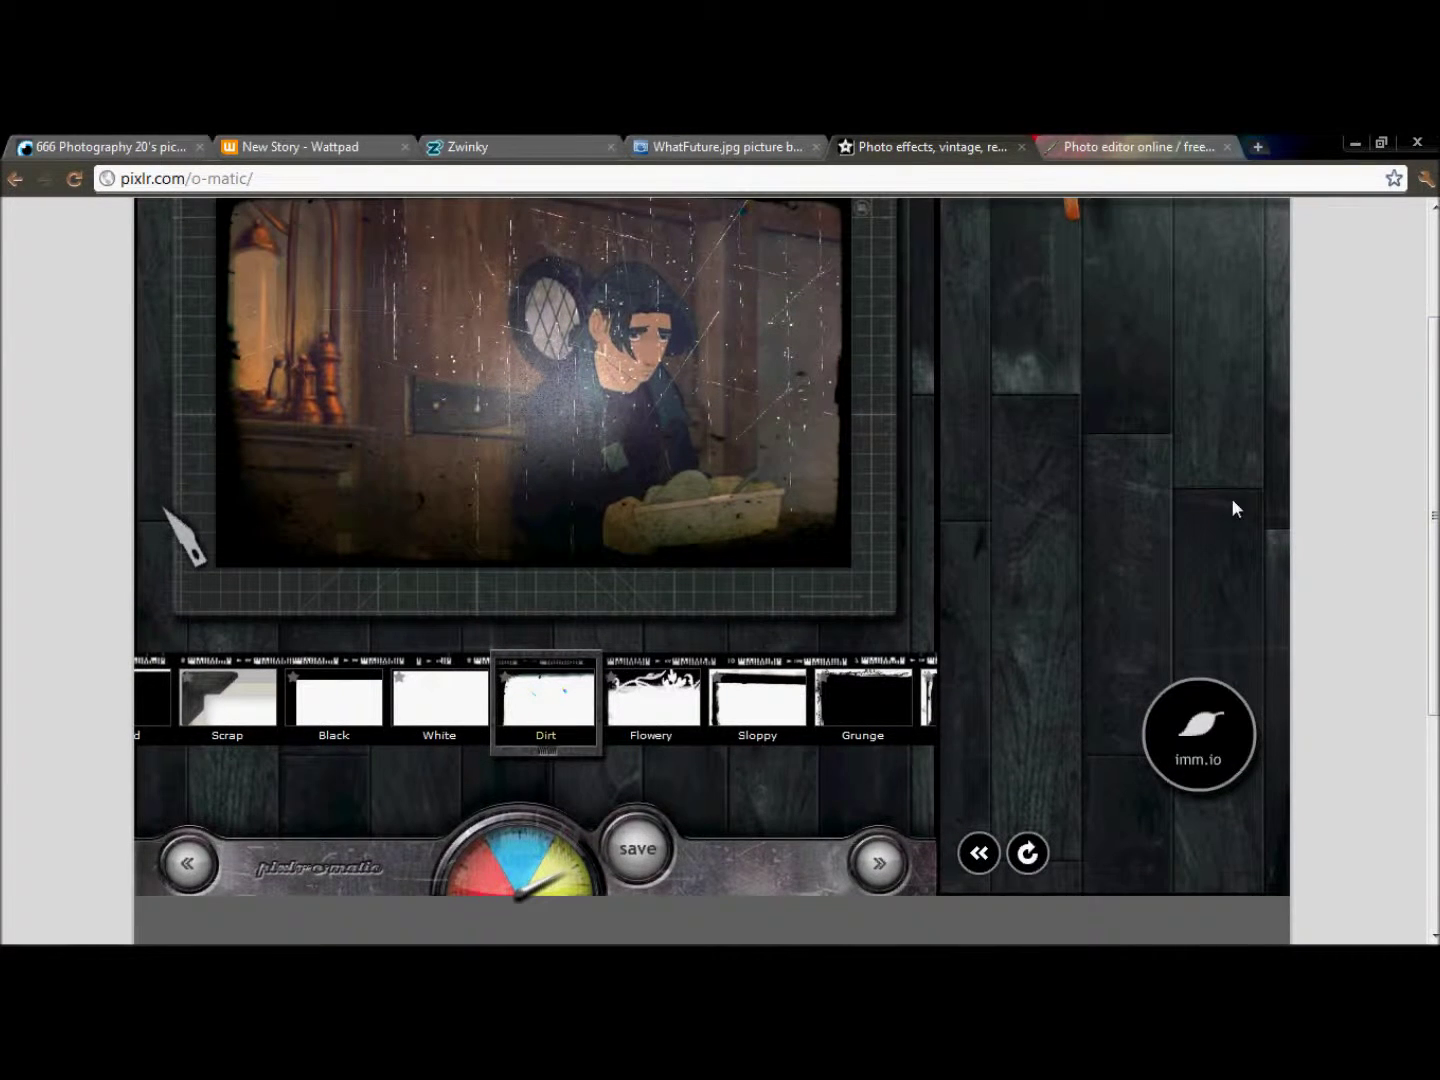
left_click(642, 852)
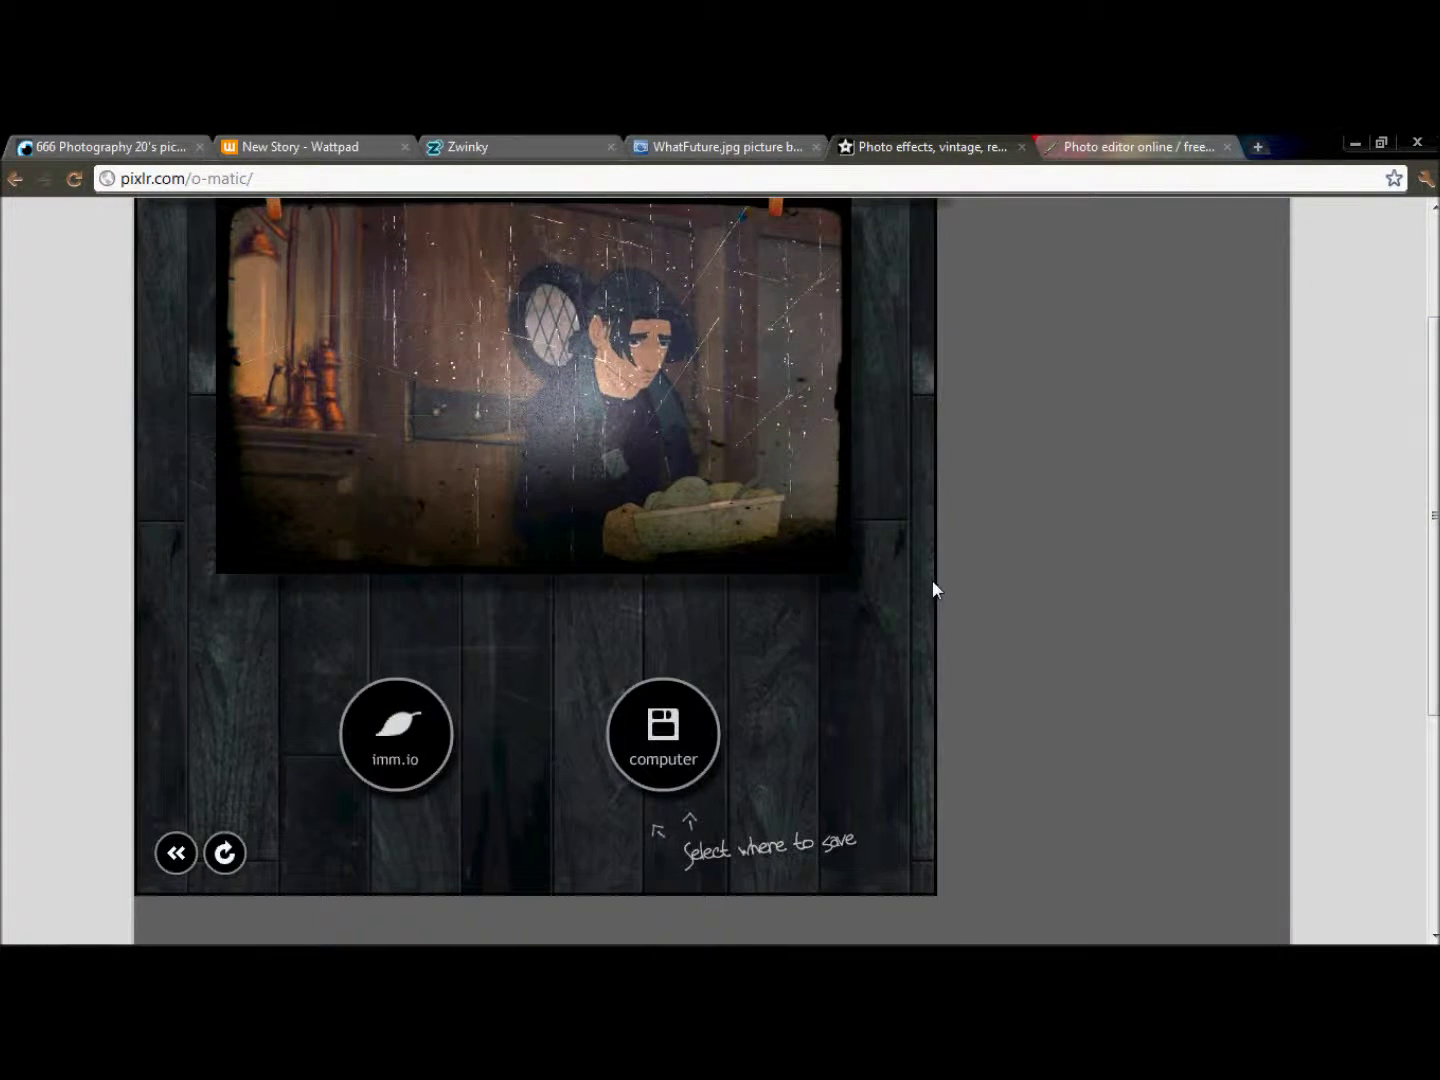
- Save the filtered image to the computer's Finals folder as o-matic.2.jpg
left_click(640, 734)
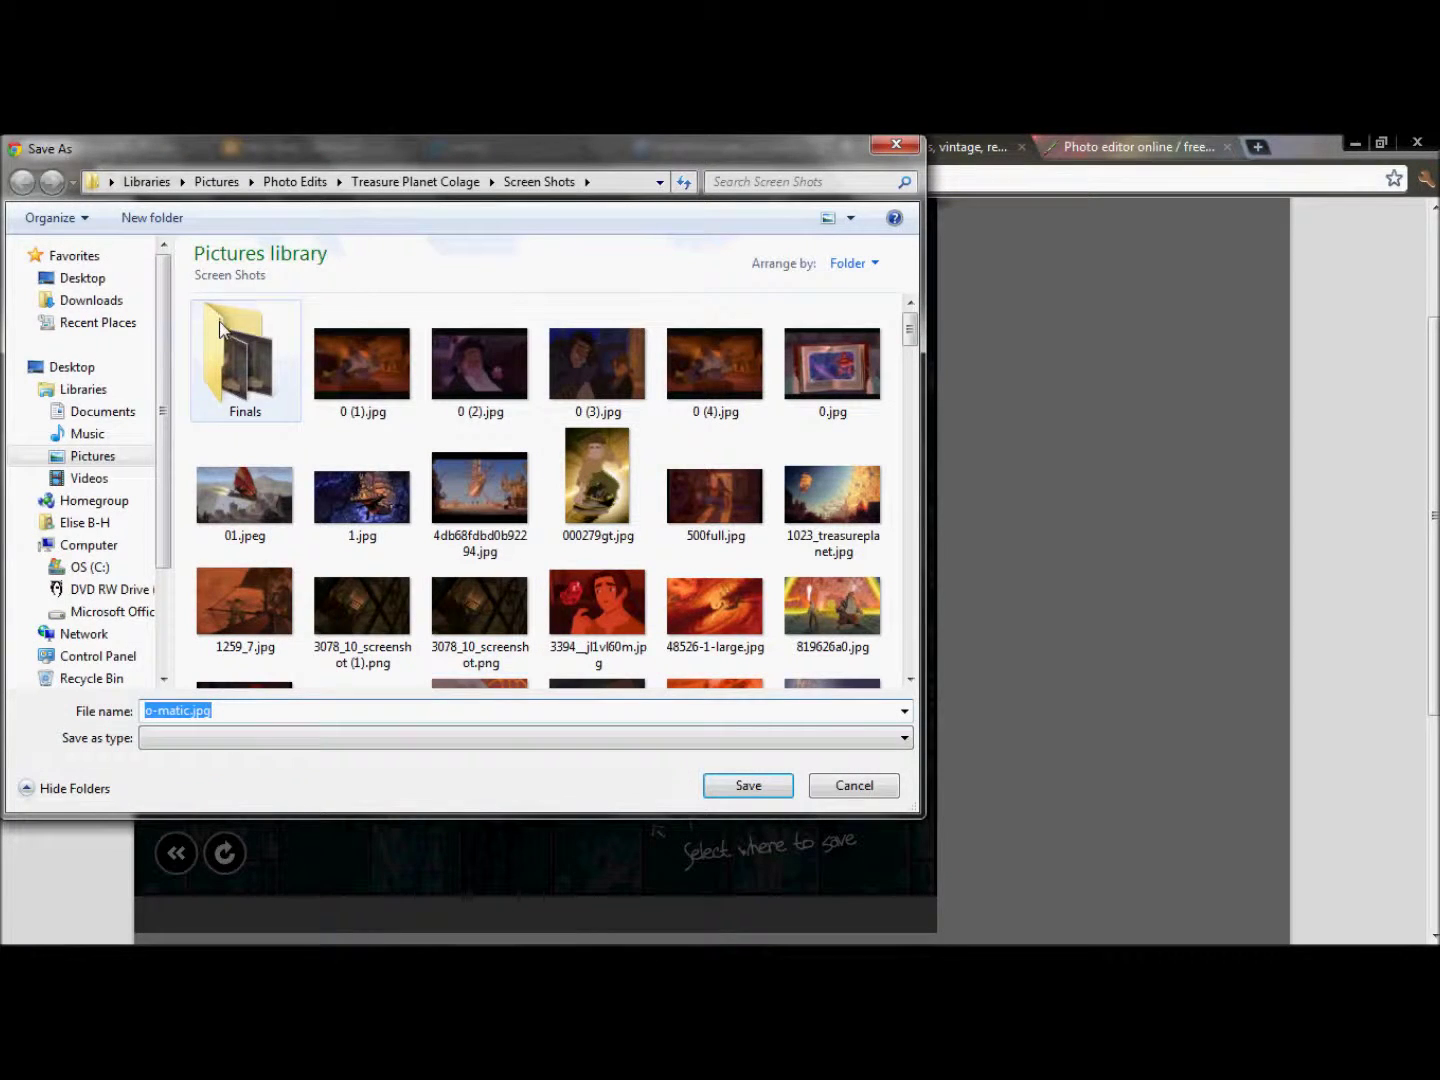
double_click(222, 322)
left_click(185, 714)
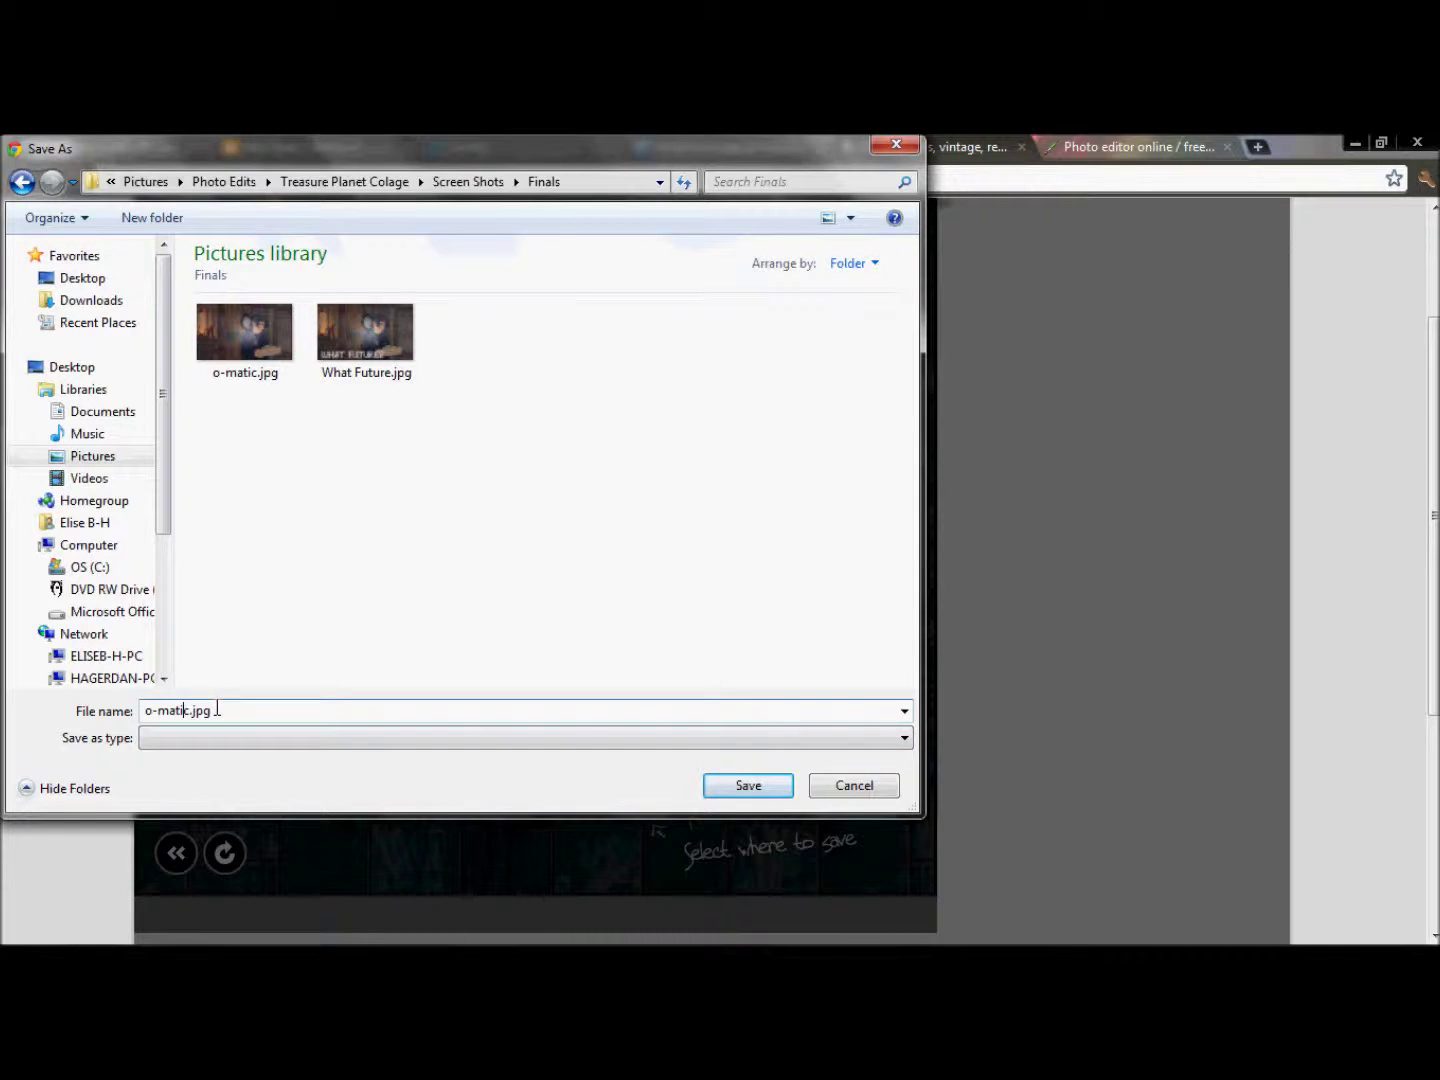
type(".2")
left_click(718, 785)
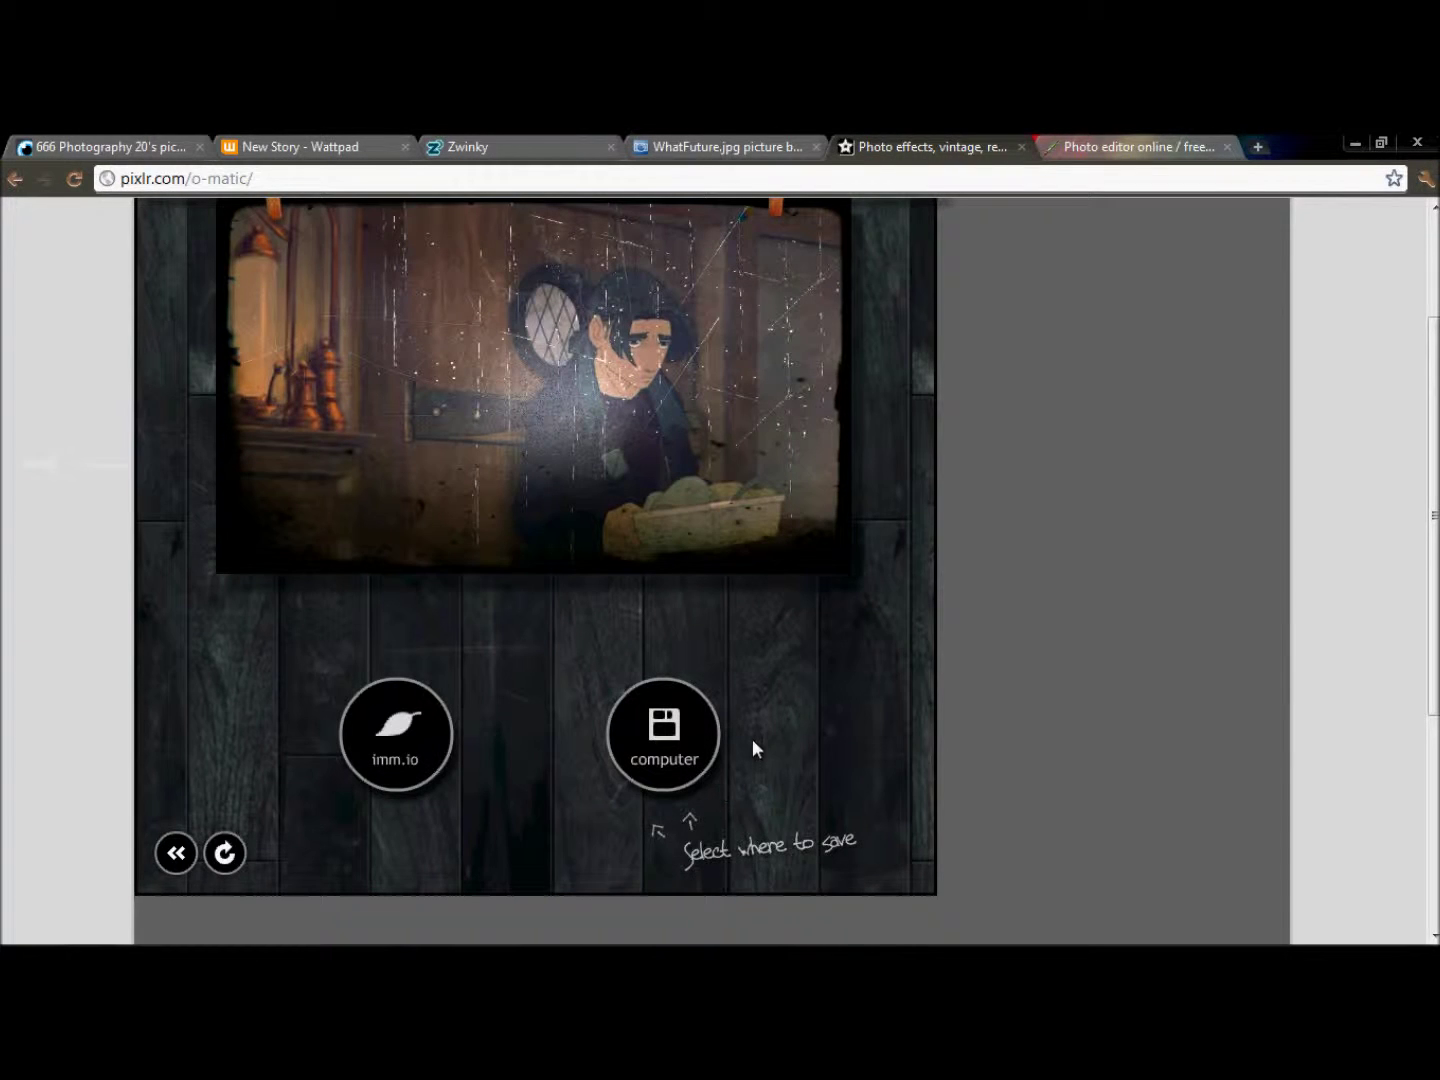
left_click(1022, 147)
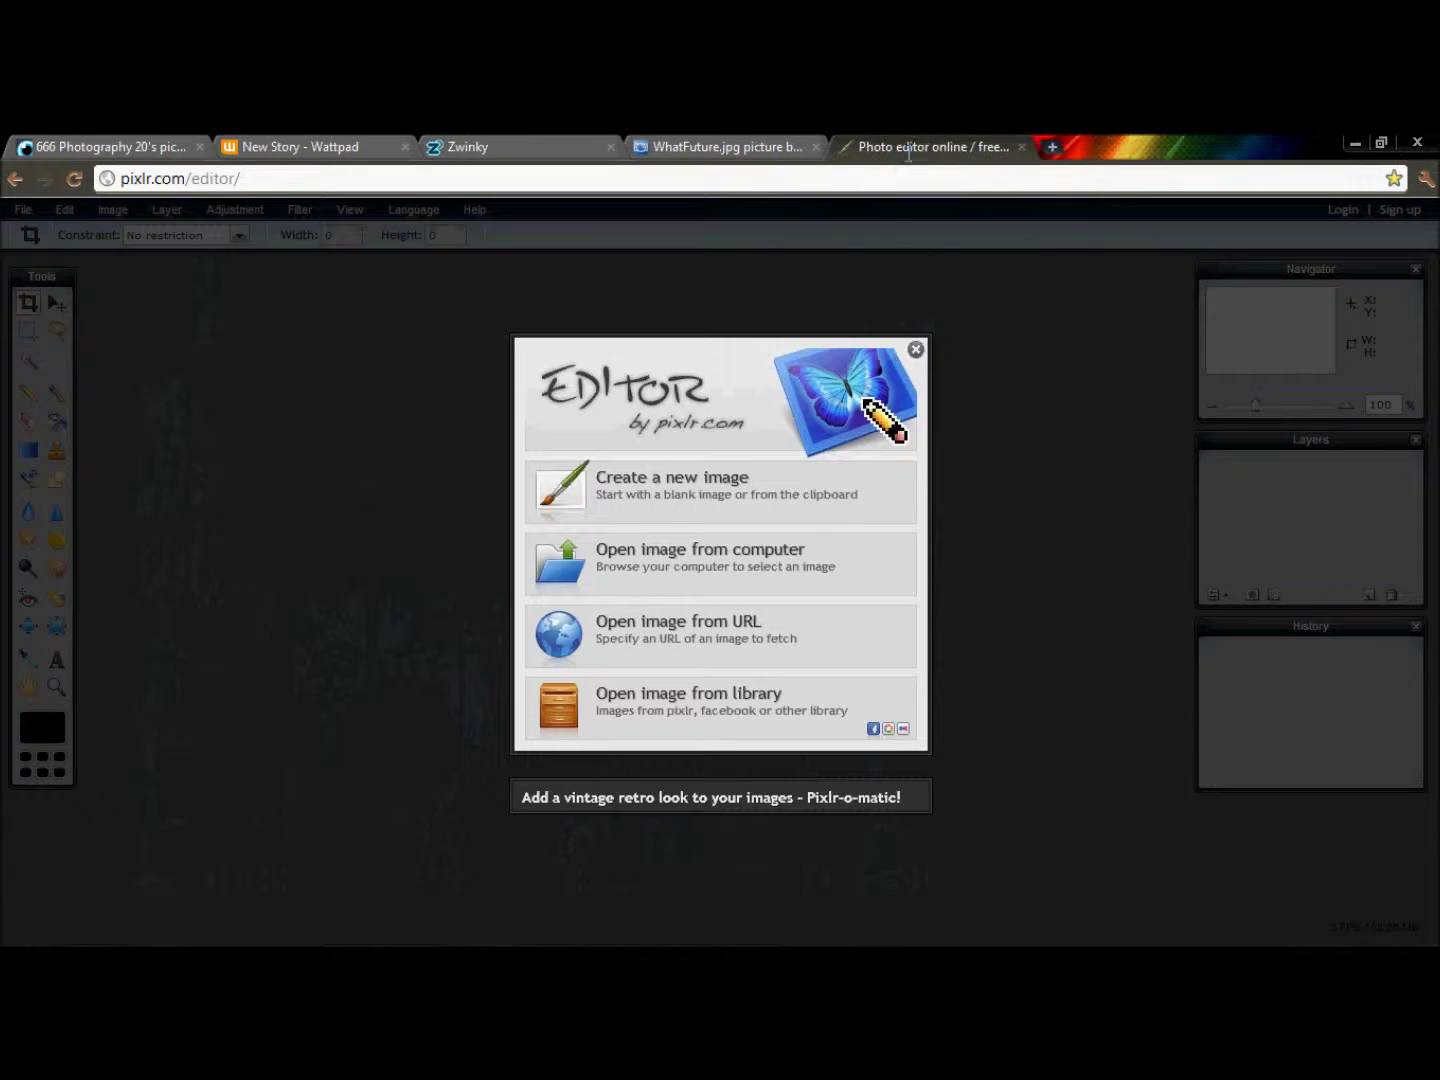
- Open o-matic.2.jpg from the computer in Pixlr Editor
left_click(648, 575)
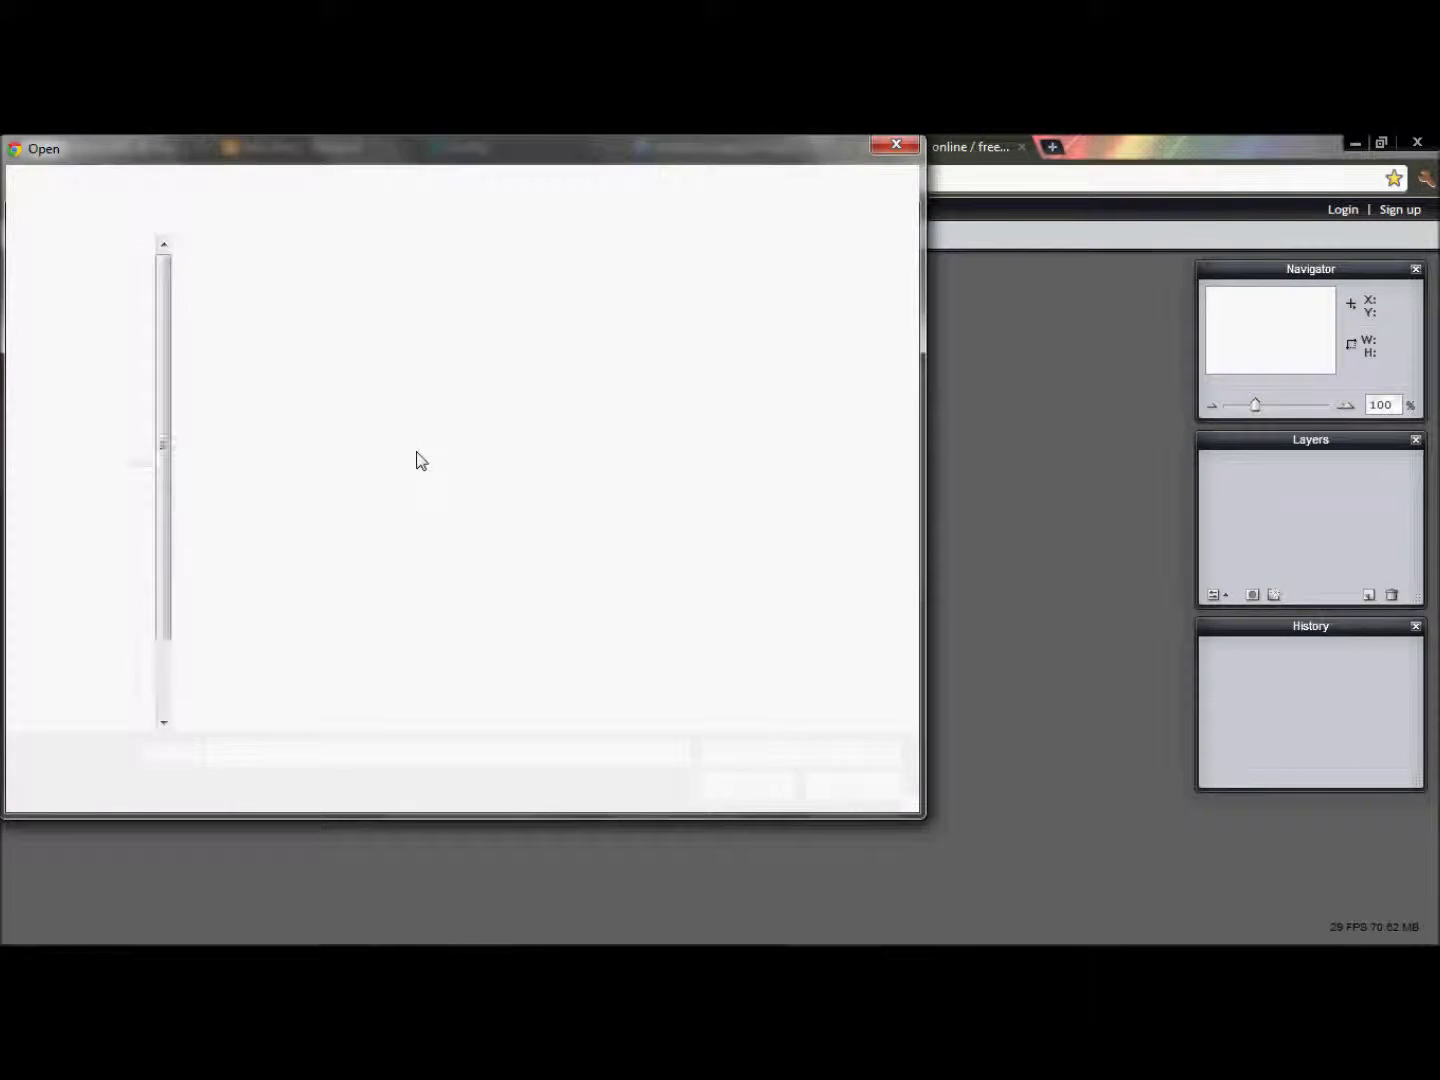
double_click(277, 383)
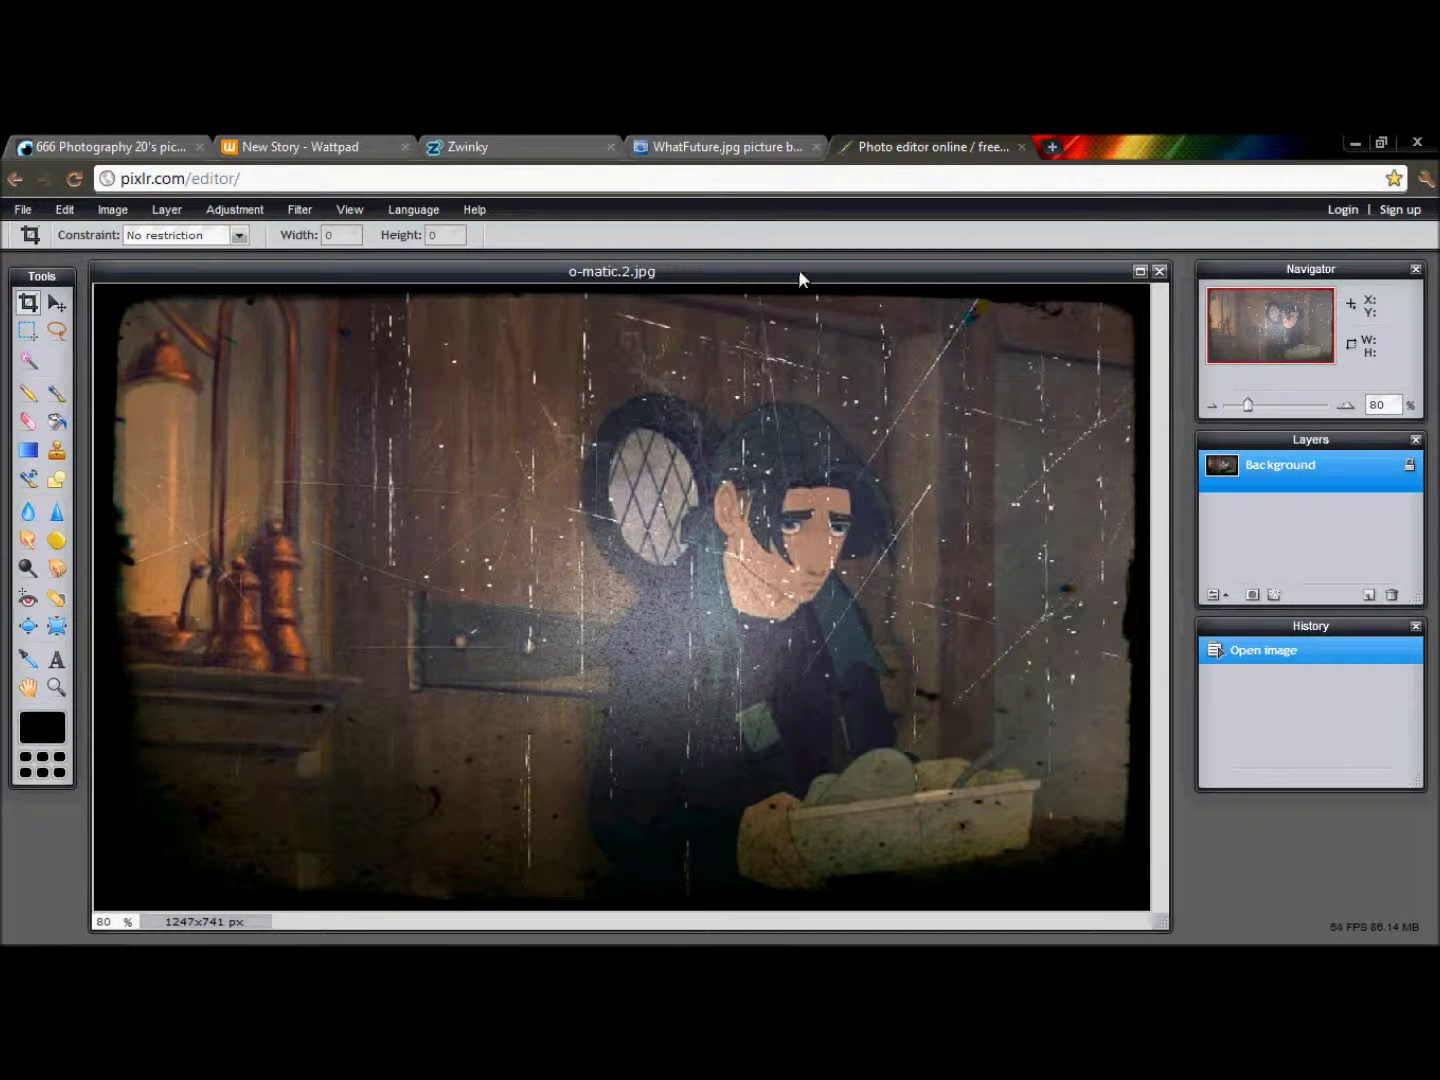
left_click_drag(150, 754, 660, 880)
- Cancel the stray crop and type the caption 'What Future?' near the image's bottom-left
key("Return")
key("ctrl+z")
left_click(56, 660)
left_click(194, 782)
type("What ")
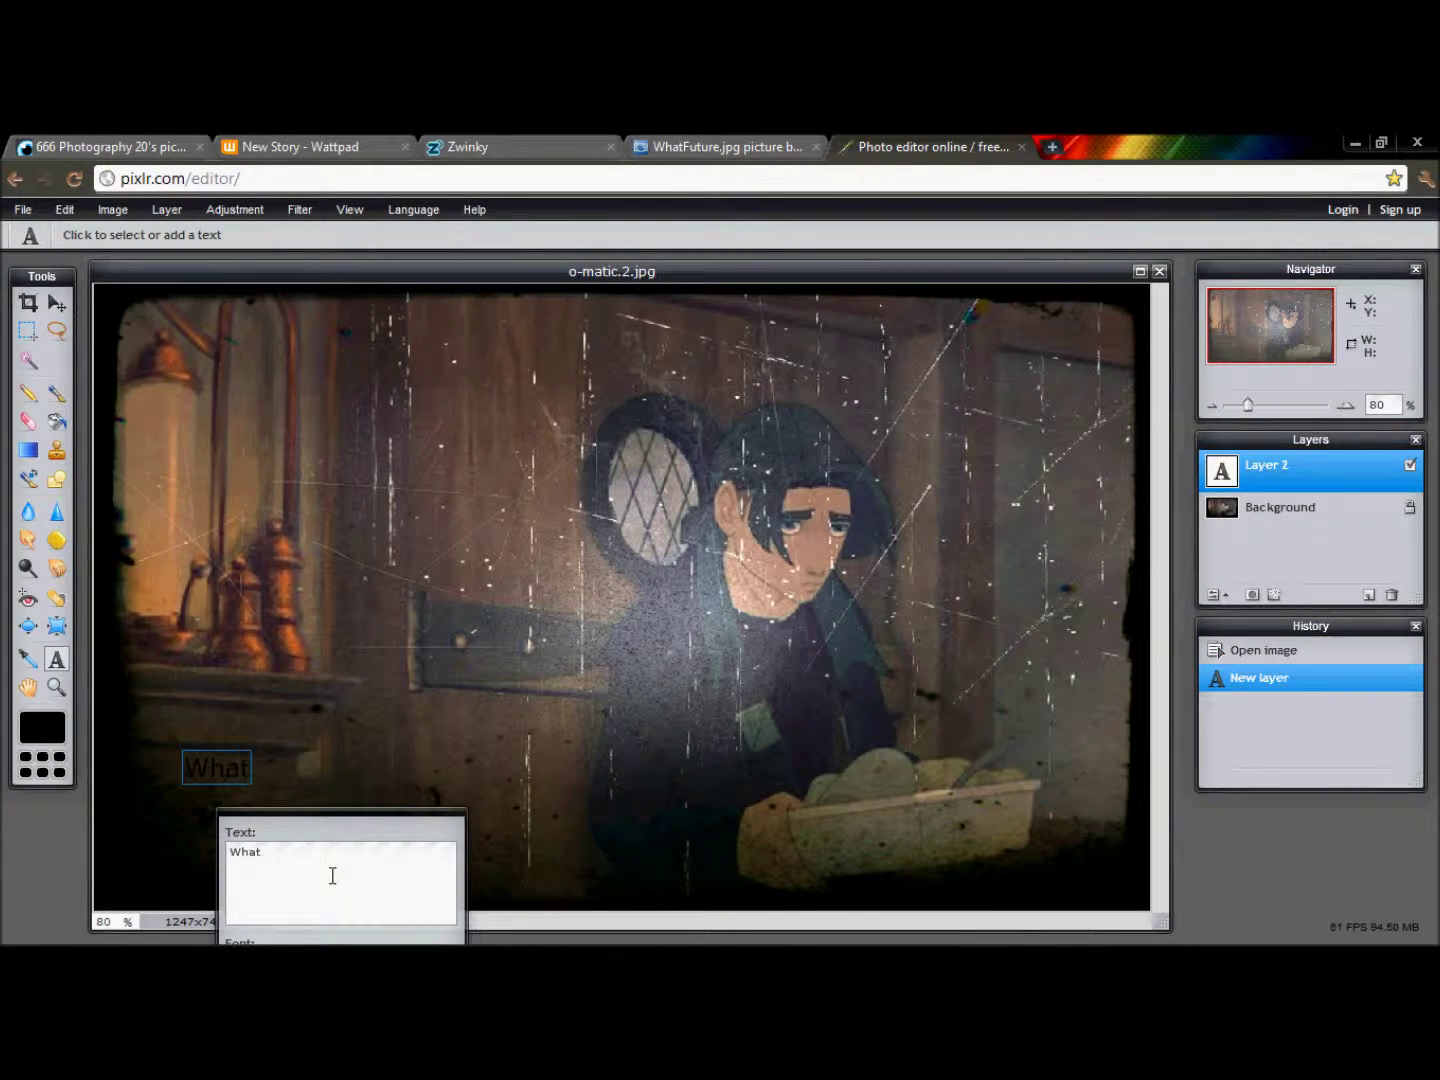
type("Future?")
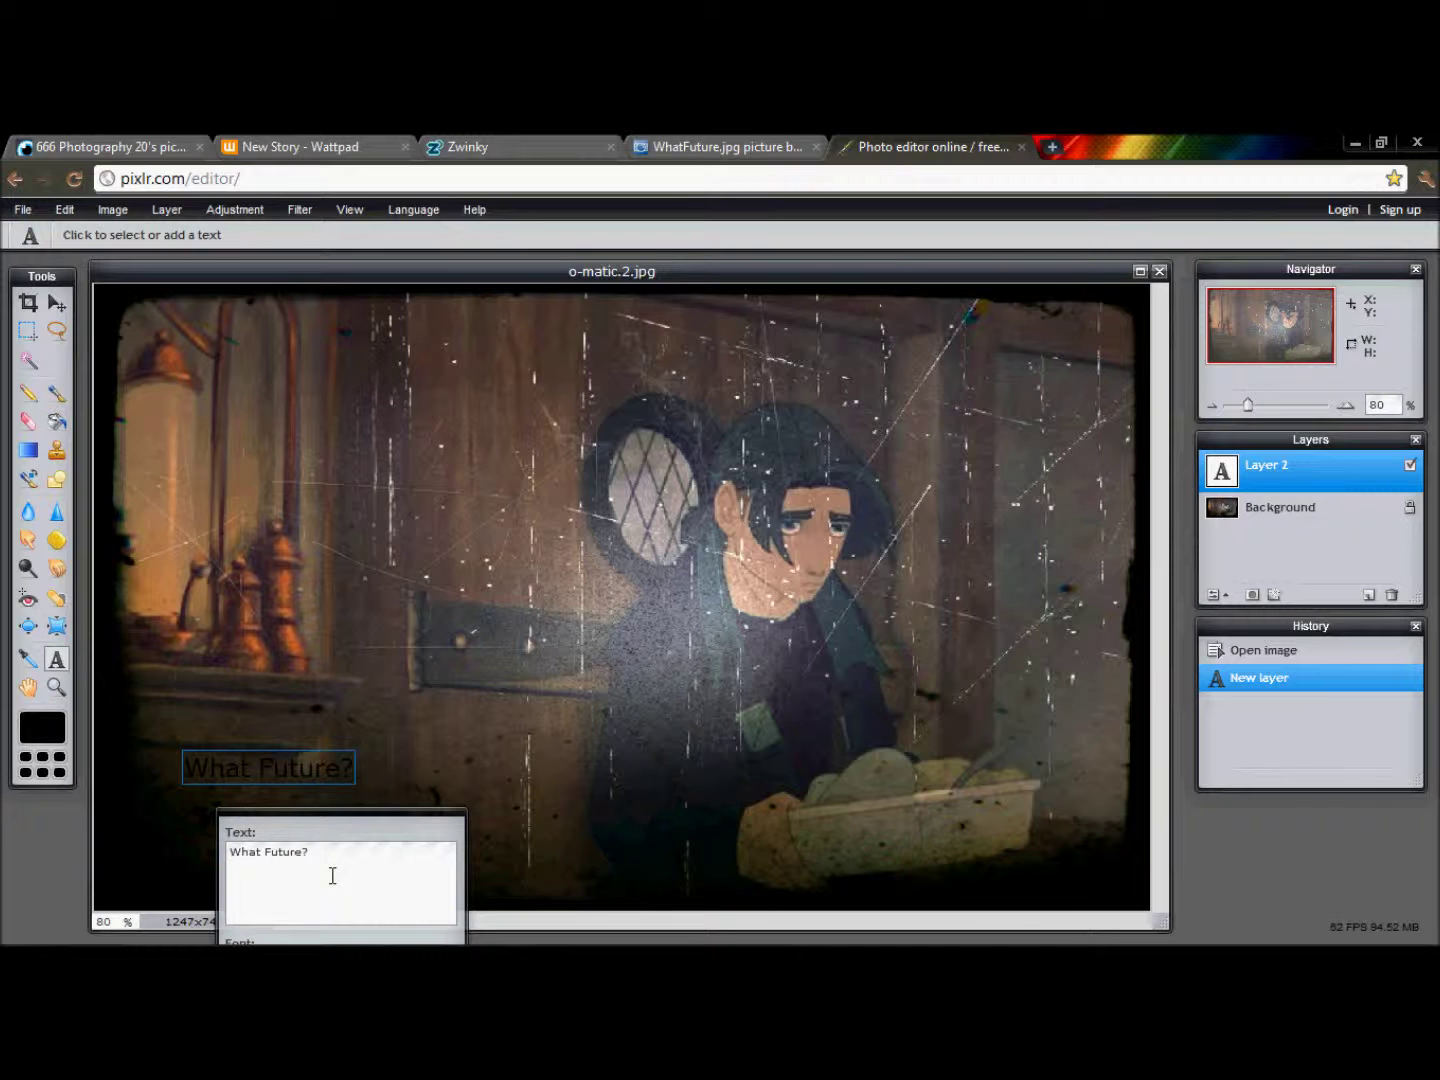
- Enlarge the caption to size 90 and position it toward the bottom-left corner
left_click_drag(326, 817, 680, 454)
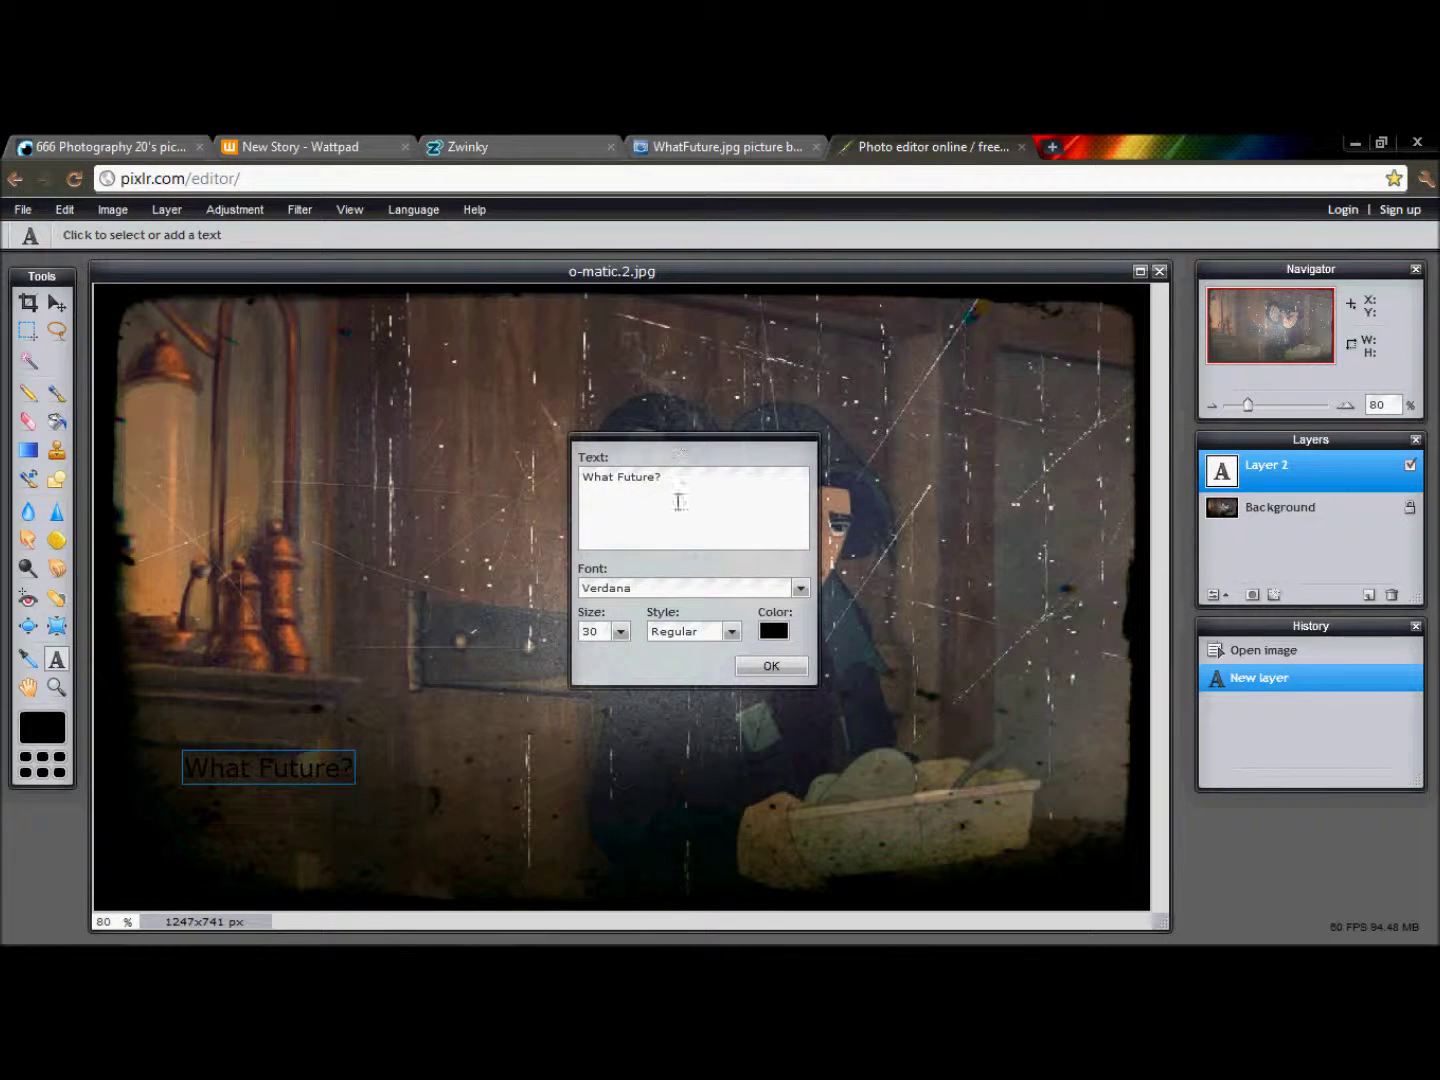
left_click(620, 631)
left_click_drag(544, 656, 600, 656)
left_click_drag(466, 827, 424, 866)
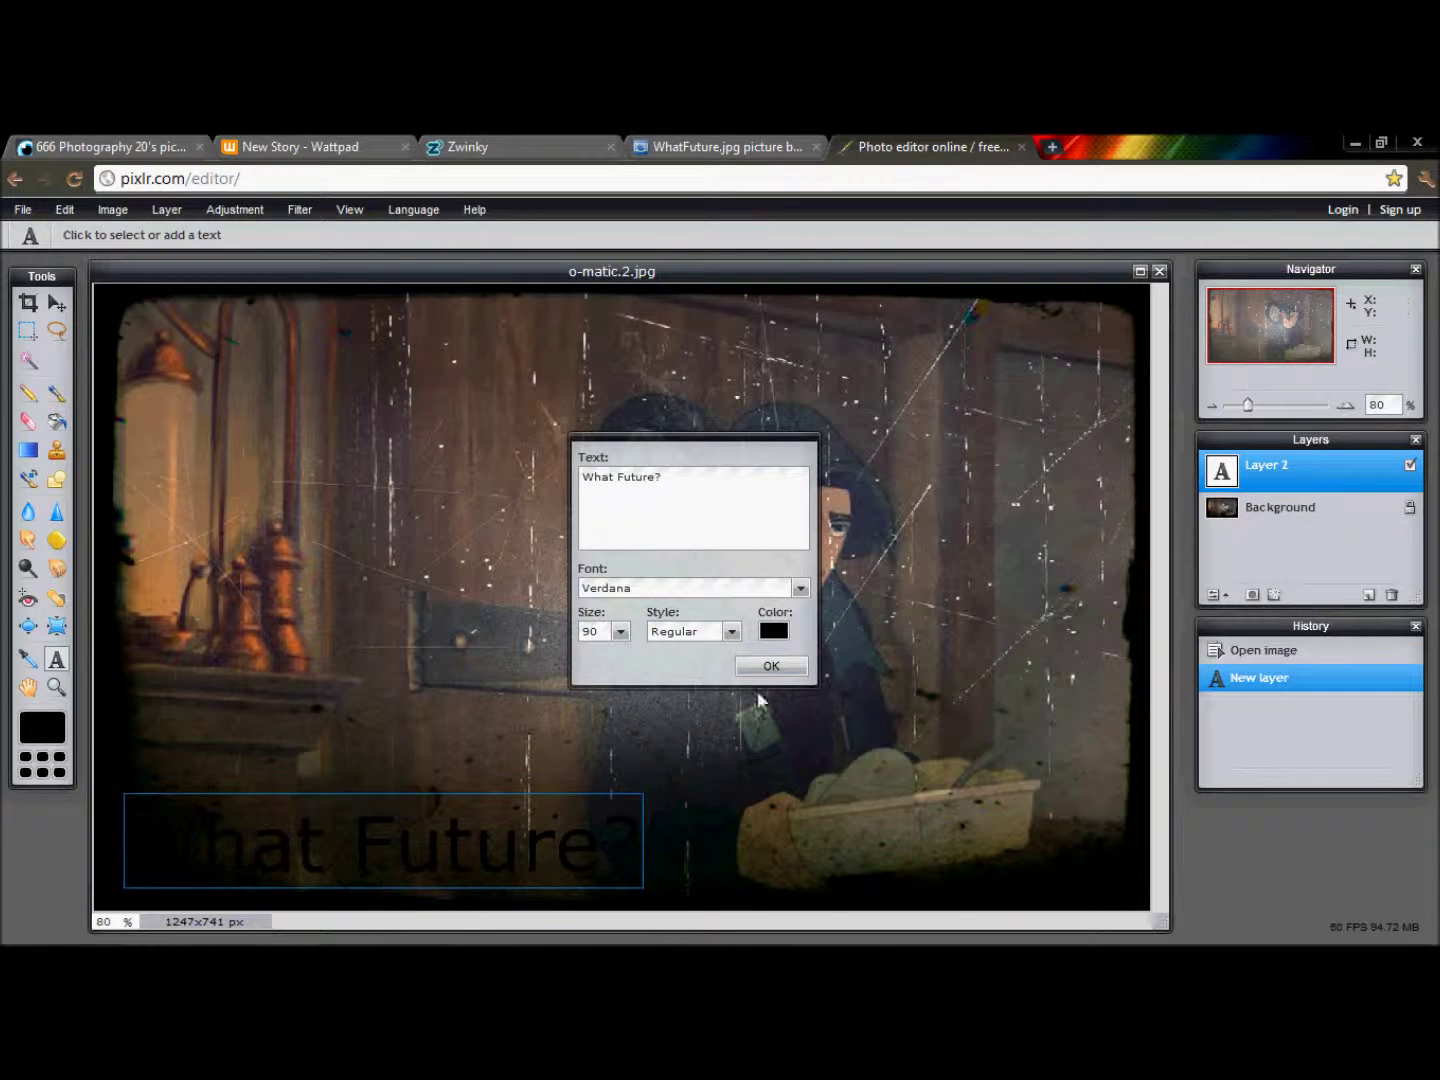
left_click(770, 666)
left_click(428, 830)
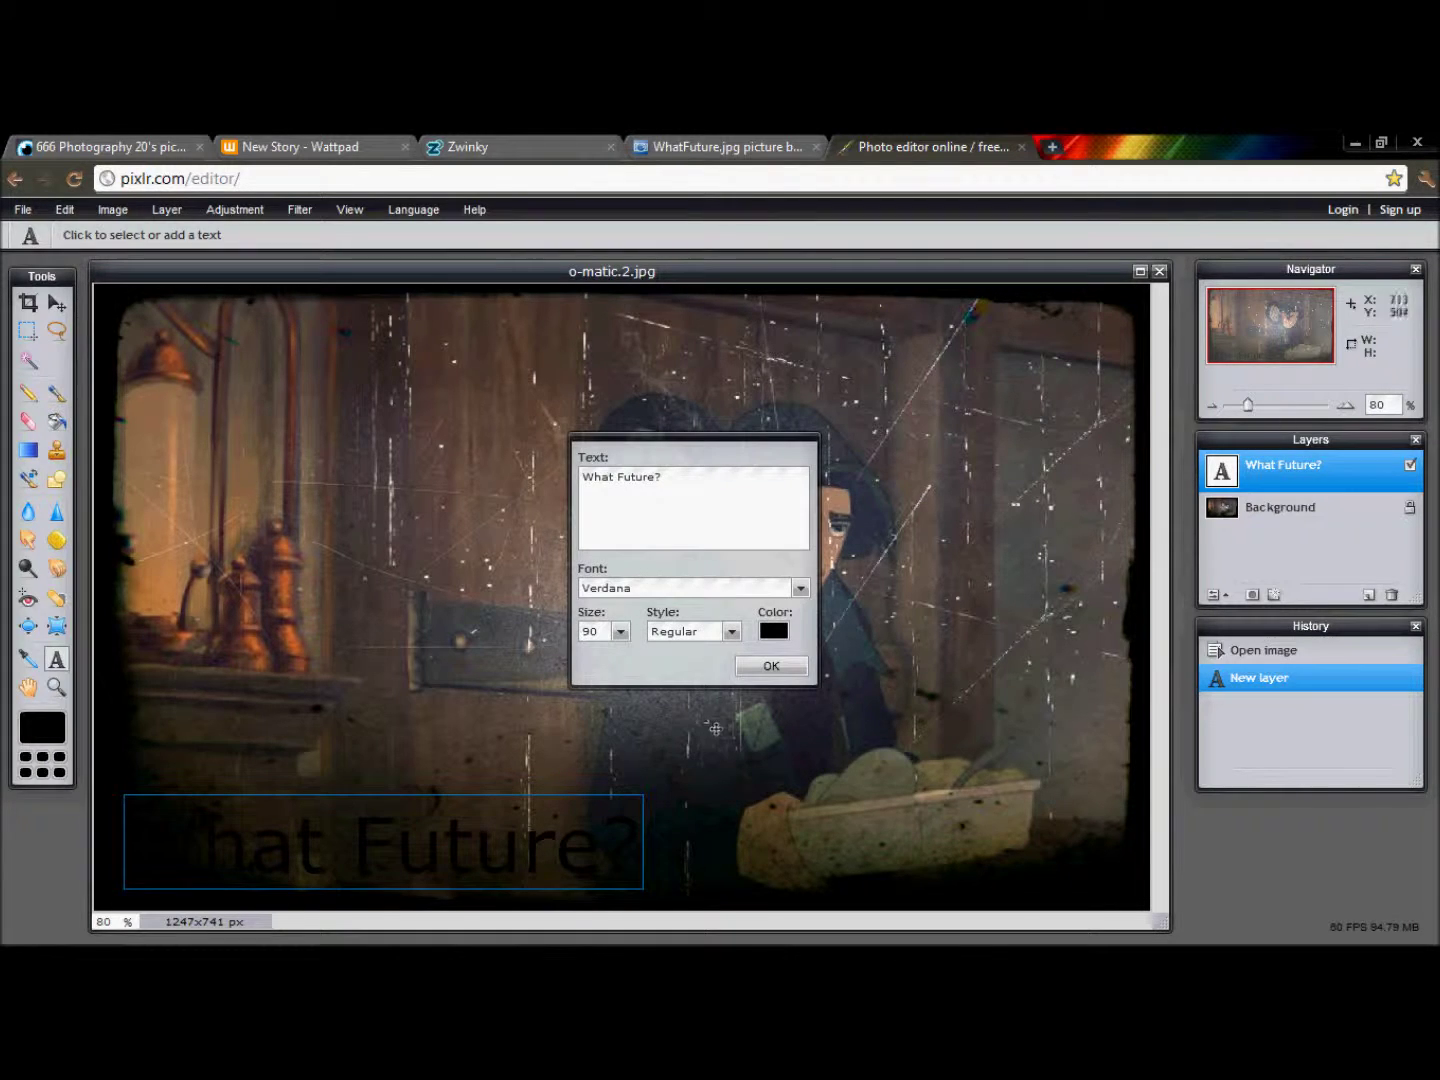
left_click(785, 638)
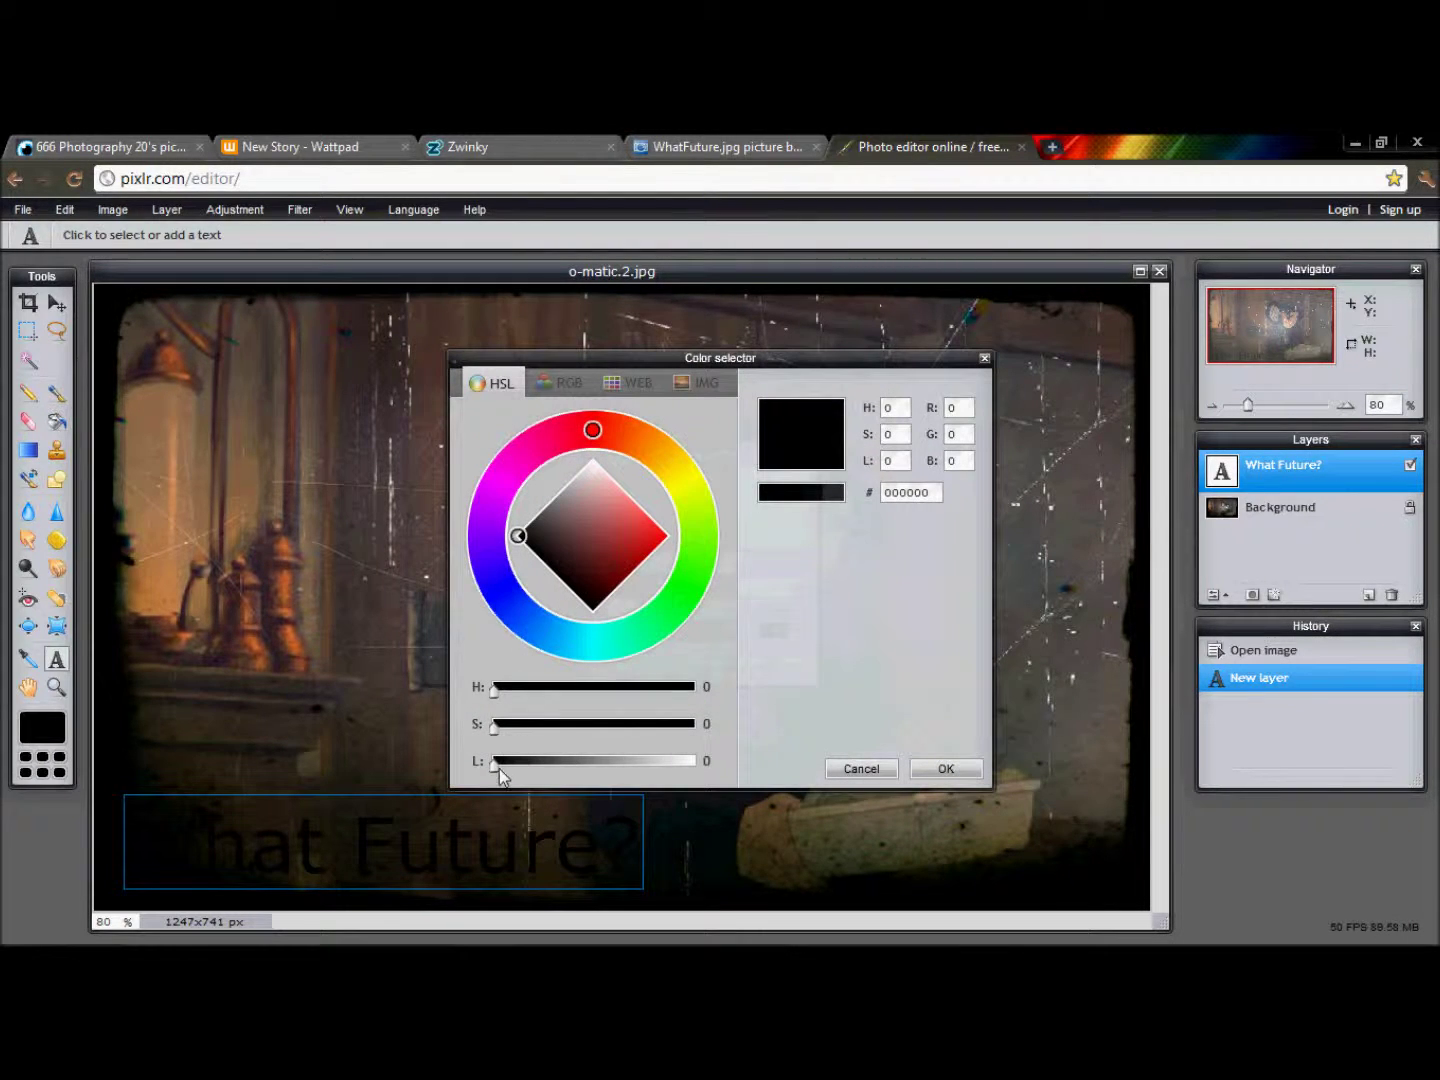
- Change the caption colour from black to light grey #cfcfcf
left_click_drag(497, 771, 658, 778)
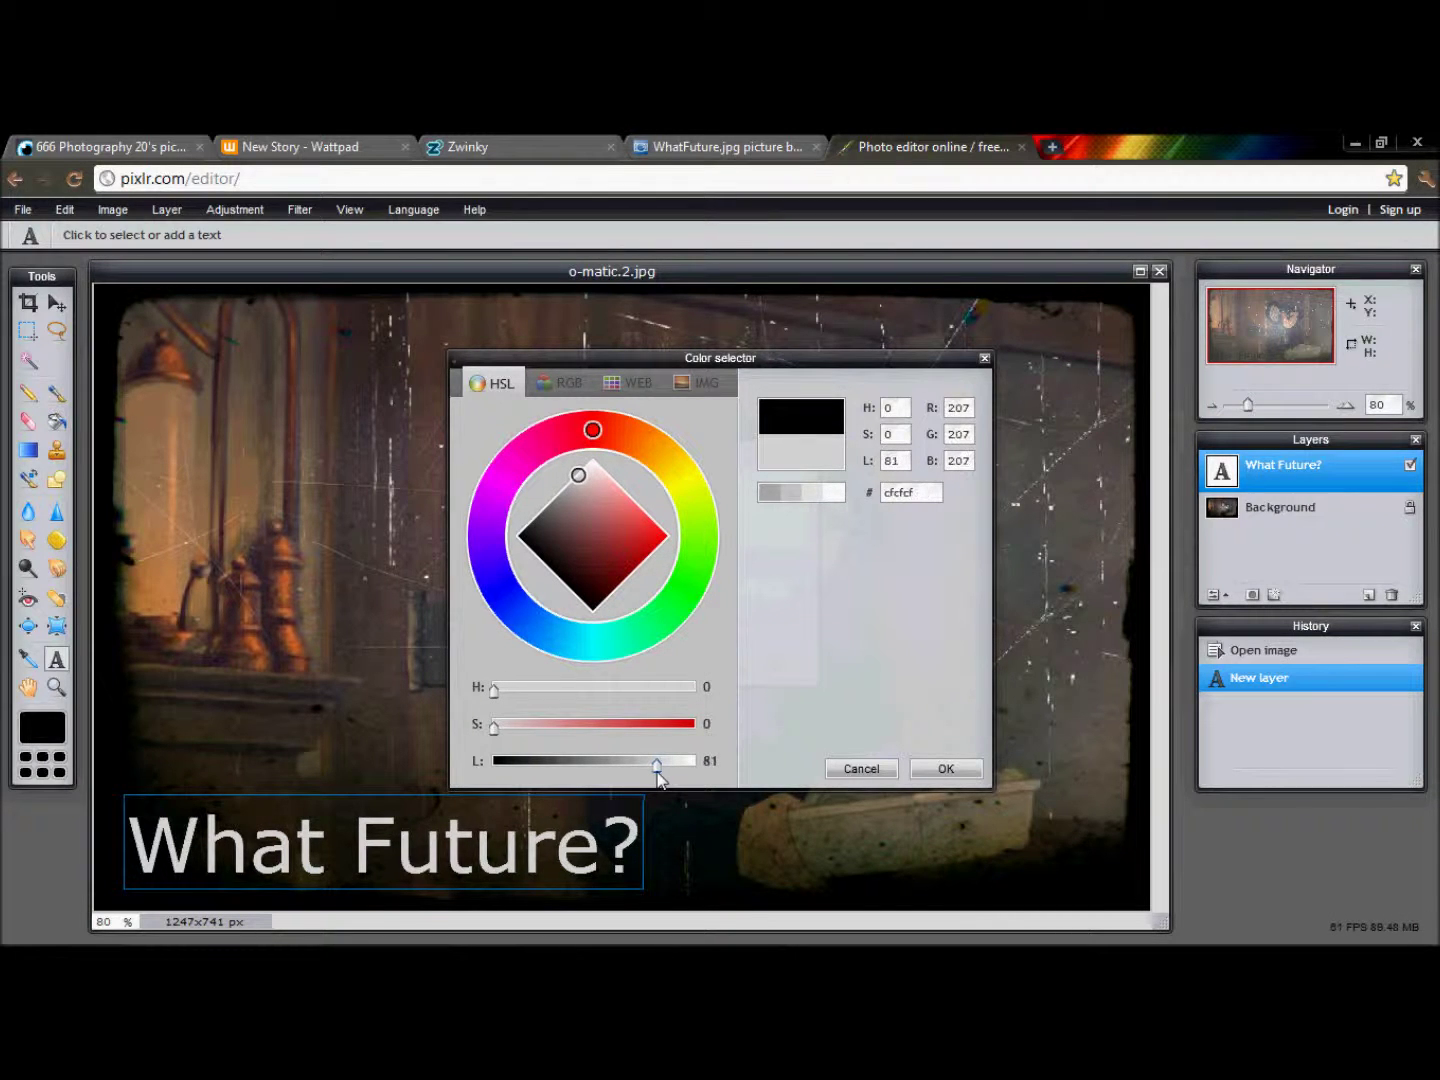
left_click(945, 769)
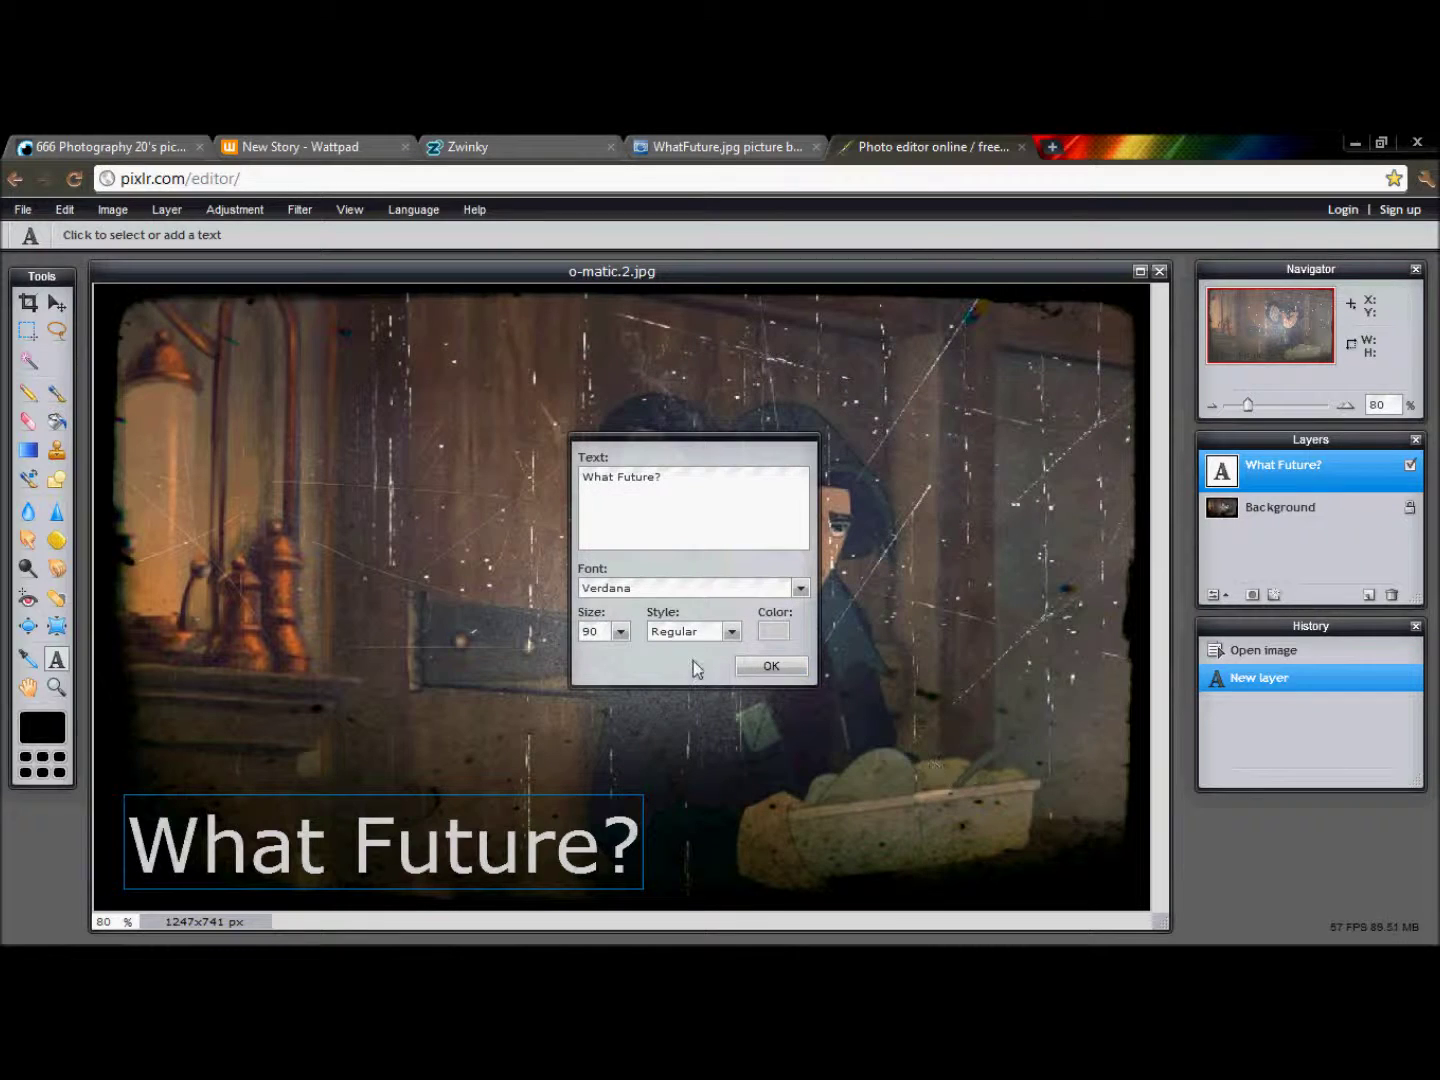
- Browse the font list and apply All Over Again All Caps to the caption
left_click(625, 590)
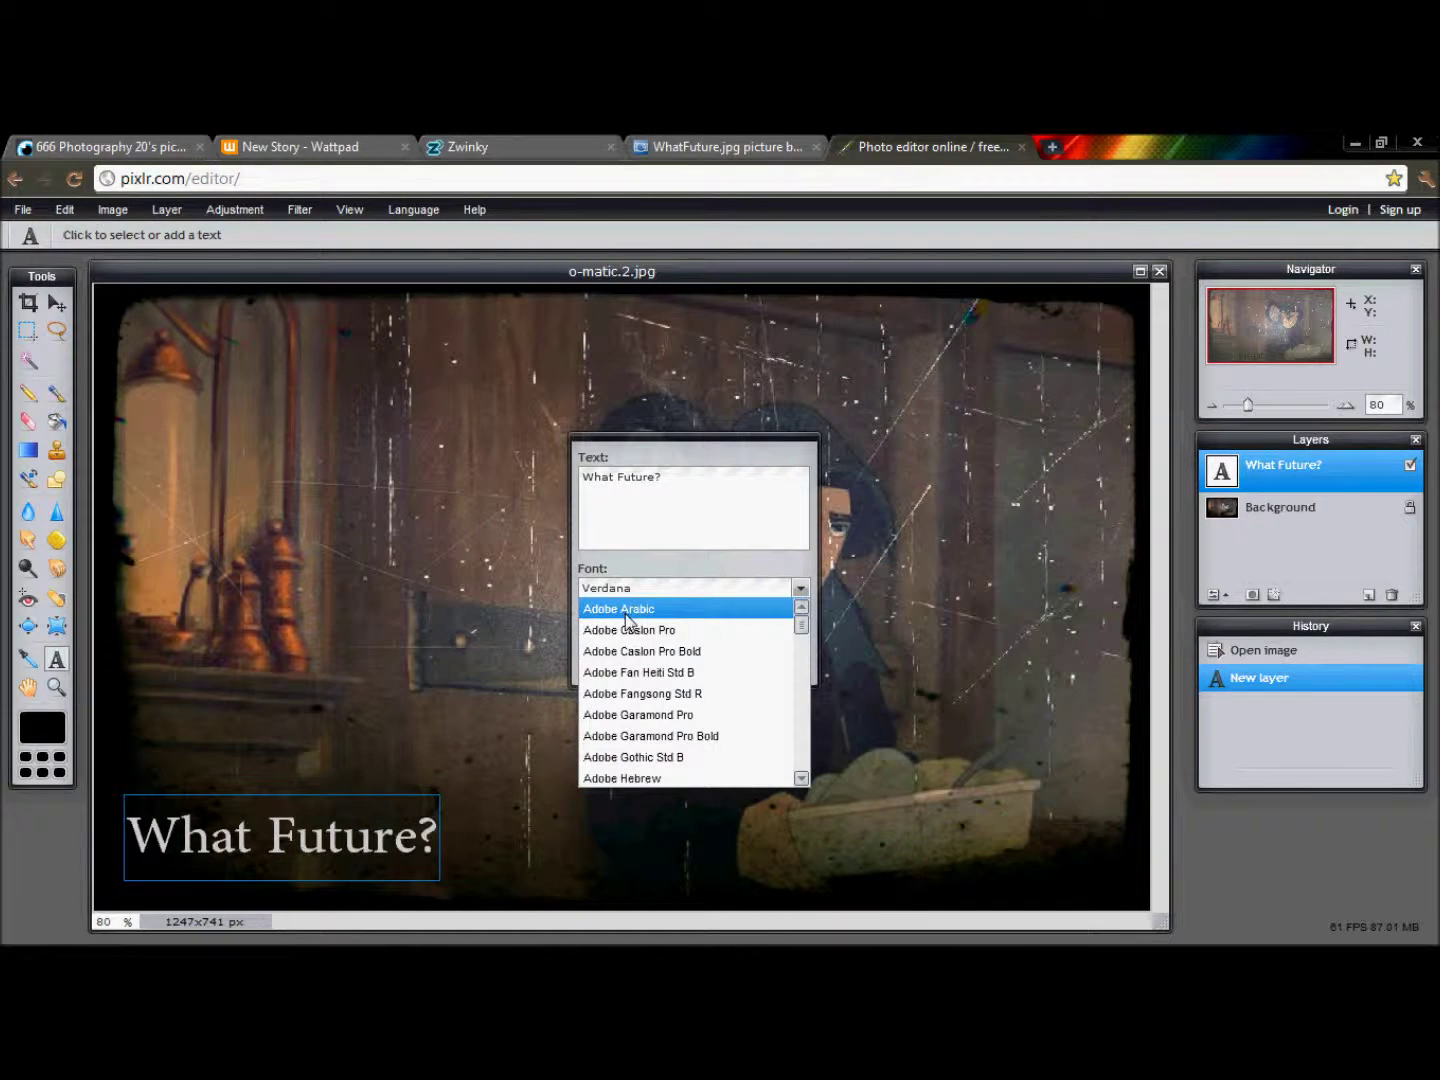
scroll(630, 641, "down", 5)
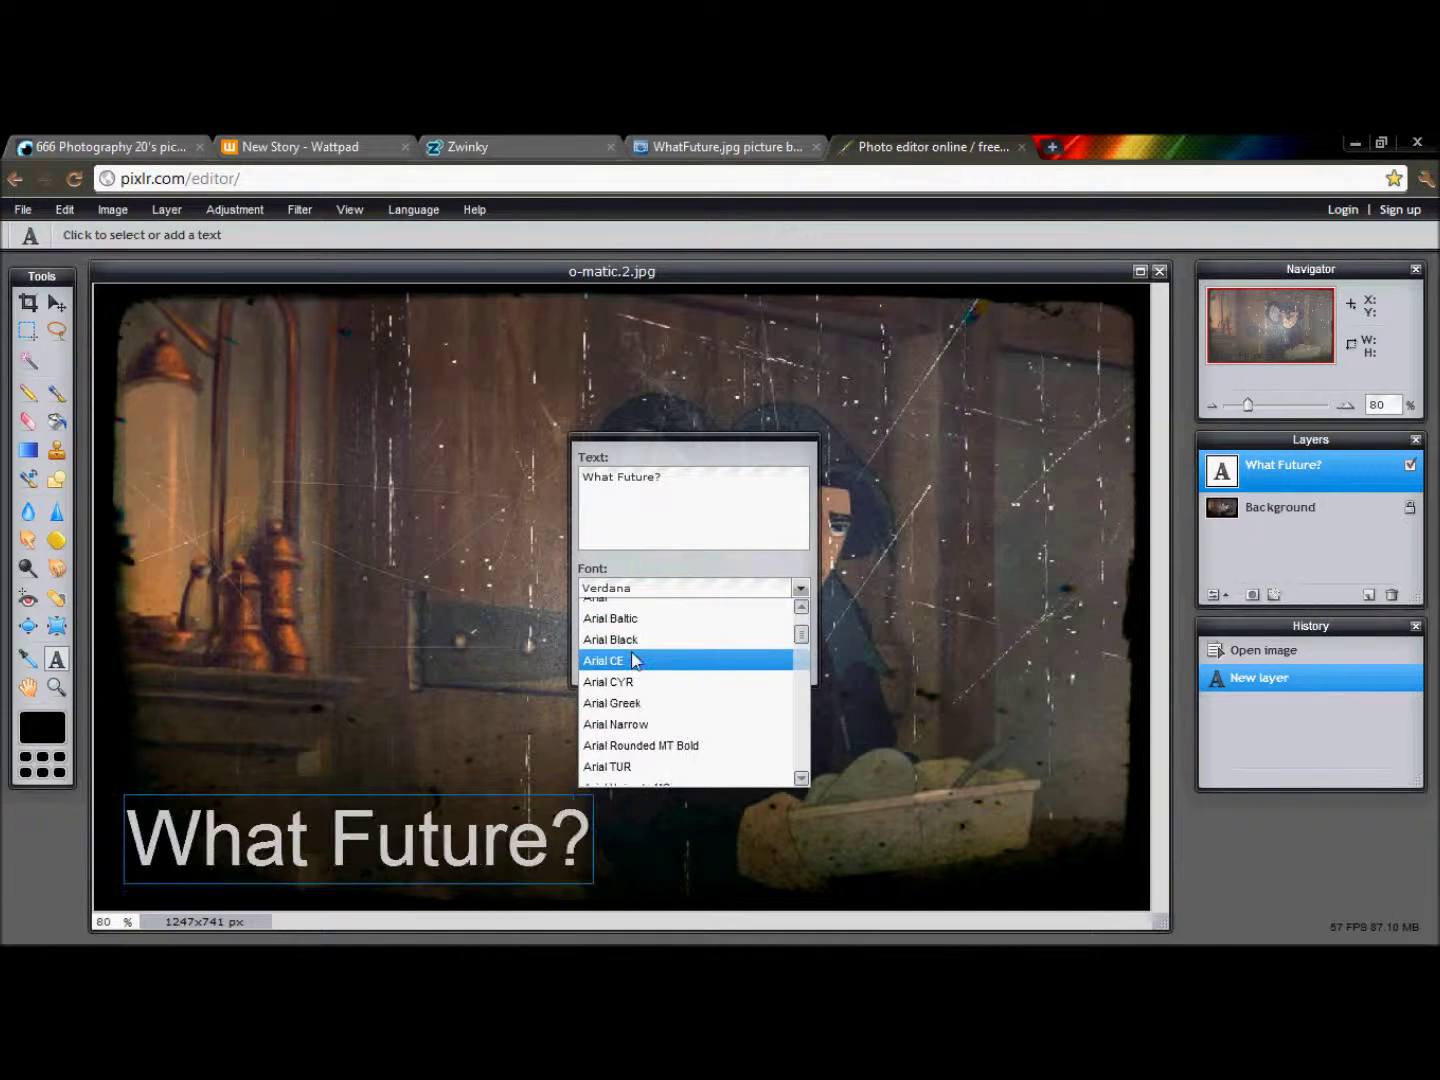
left_click(635, 601)
left_click(637, 590)
key("Down")
key("Down")
key("Down")
key("Down")
key("Down")
key("Down")
key("Down")
key("Down")
key("Down")
key("Down")
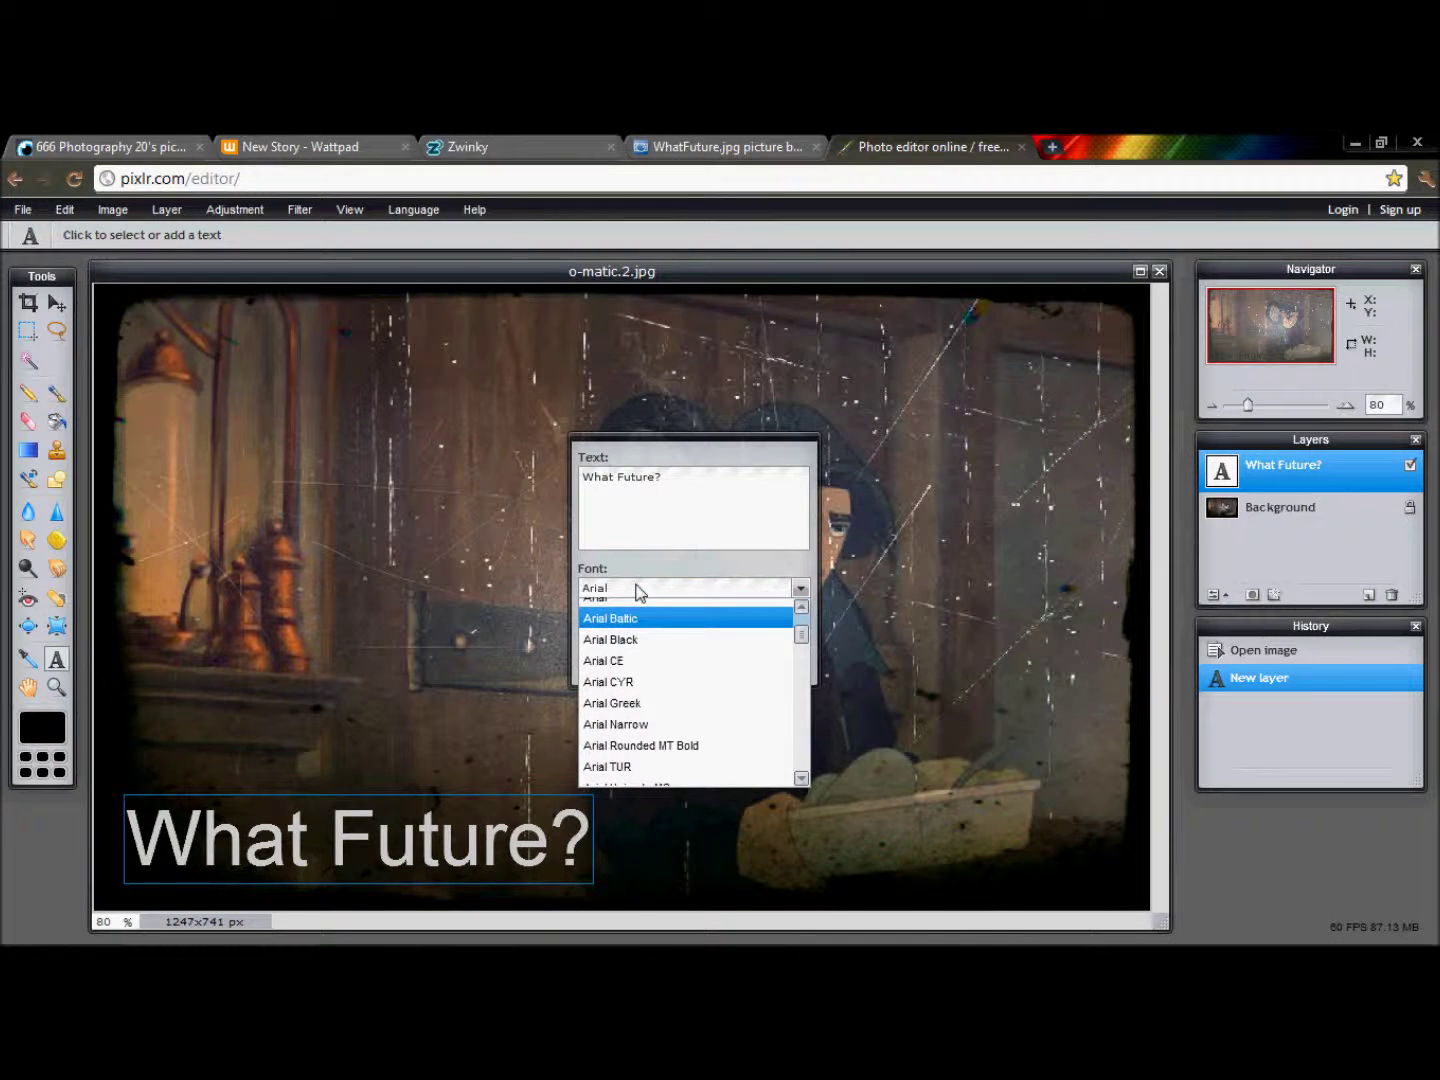
key("Down")
key("Down")
key("Down")
key("Down")
key("Down")
key("Down")
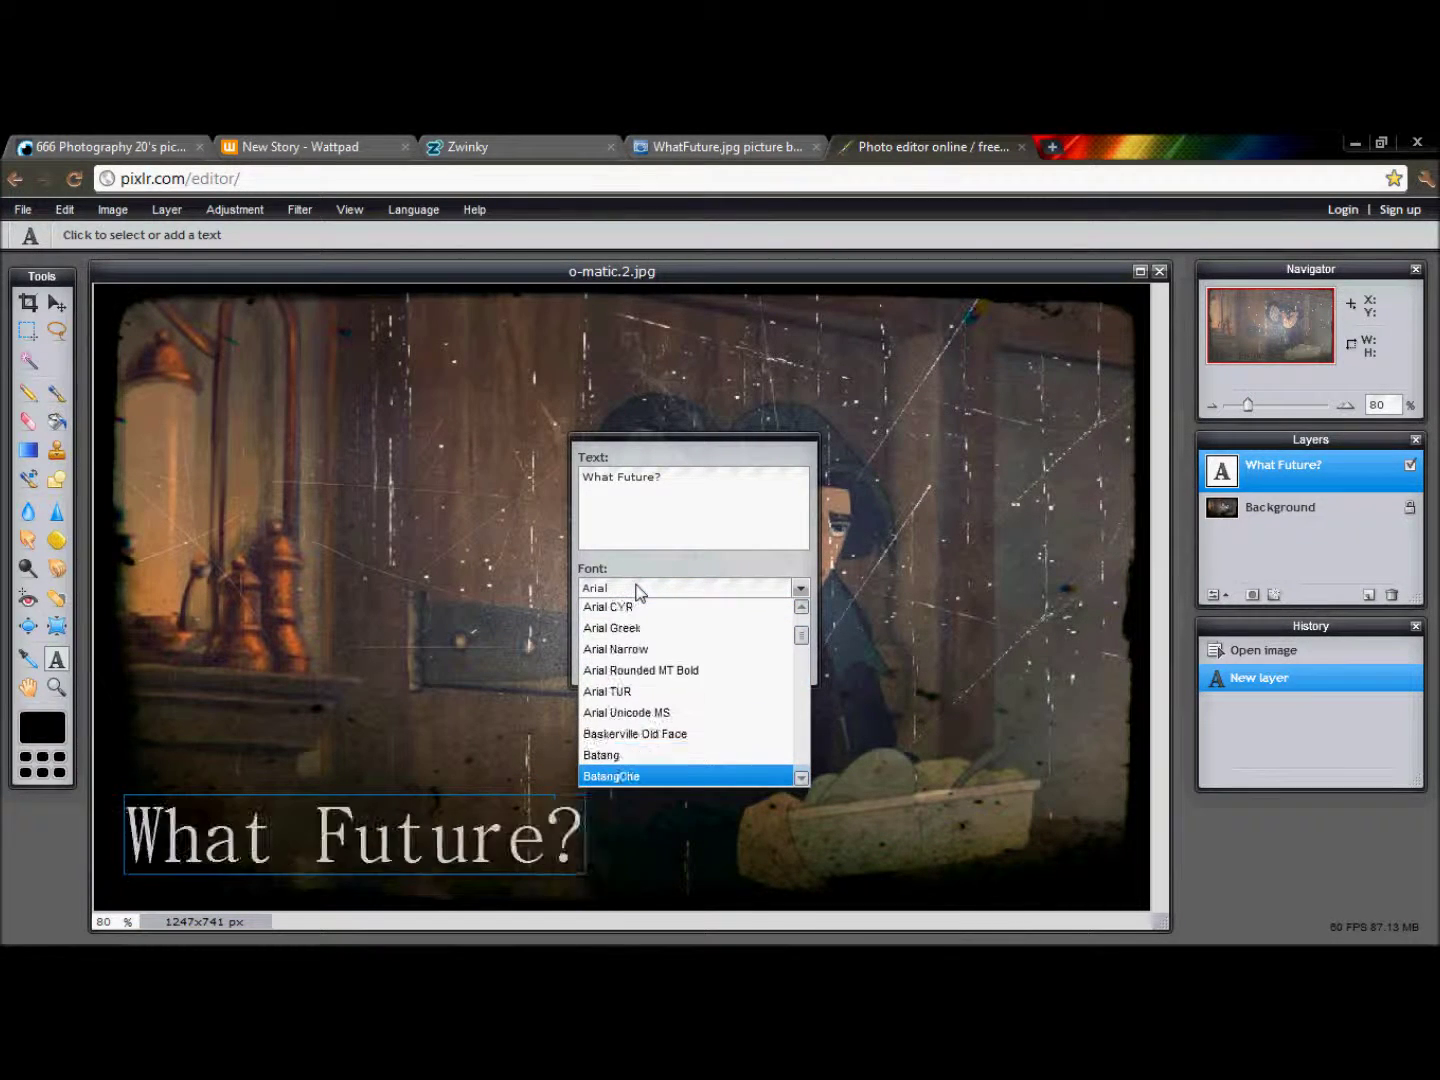
key("Up")
key("Up")
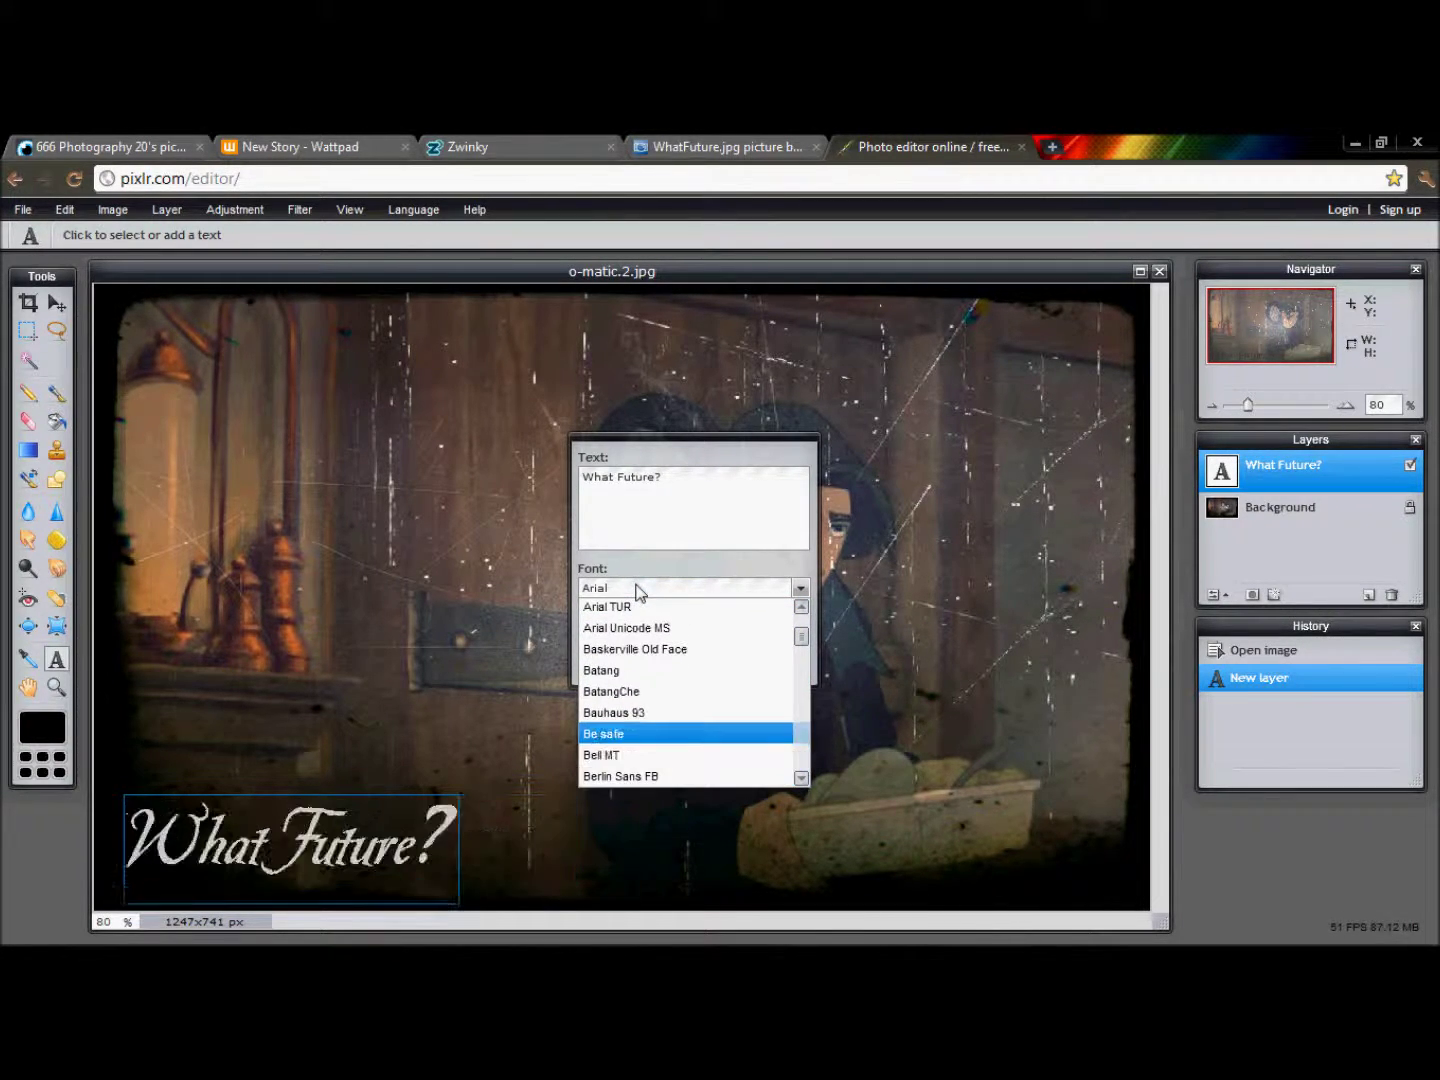
key("Up")
key("Up")
key("Up")
key("Up")
key("Up")
key("Up")
key("Up")
key("Up")
key("Up")
key("Up")
key("Up")
key("Up")
key("Up")
key("Up")
key("Up")
key("Up")
key("Up")
key("Up")
key("Up")
key("Up")
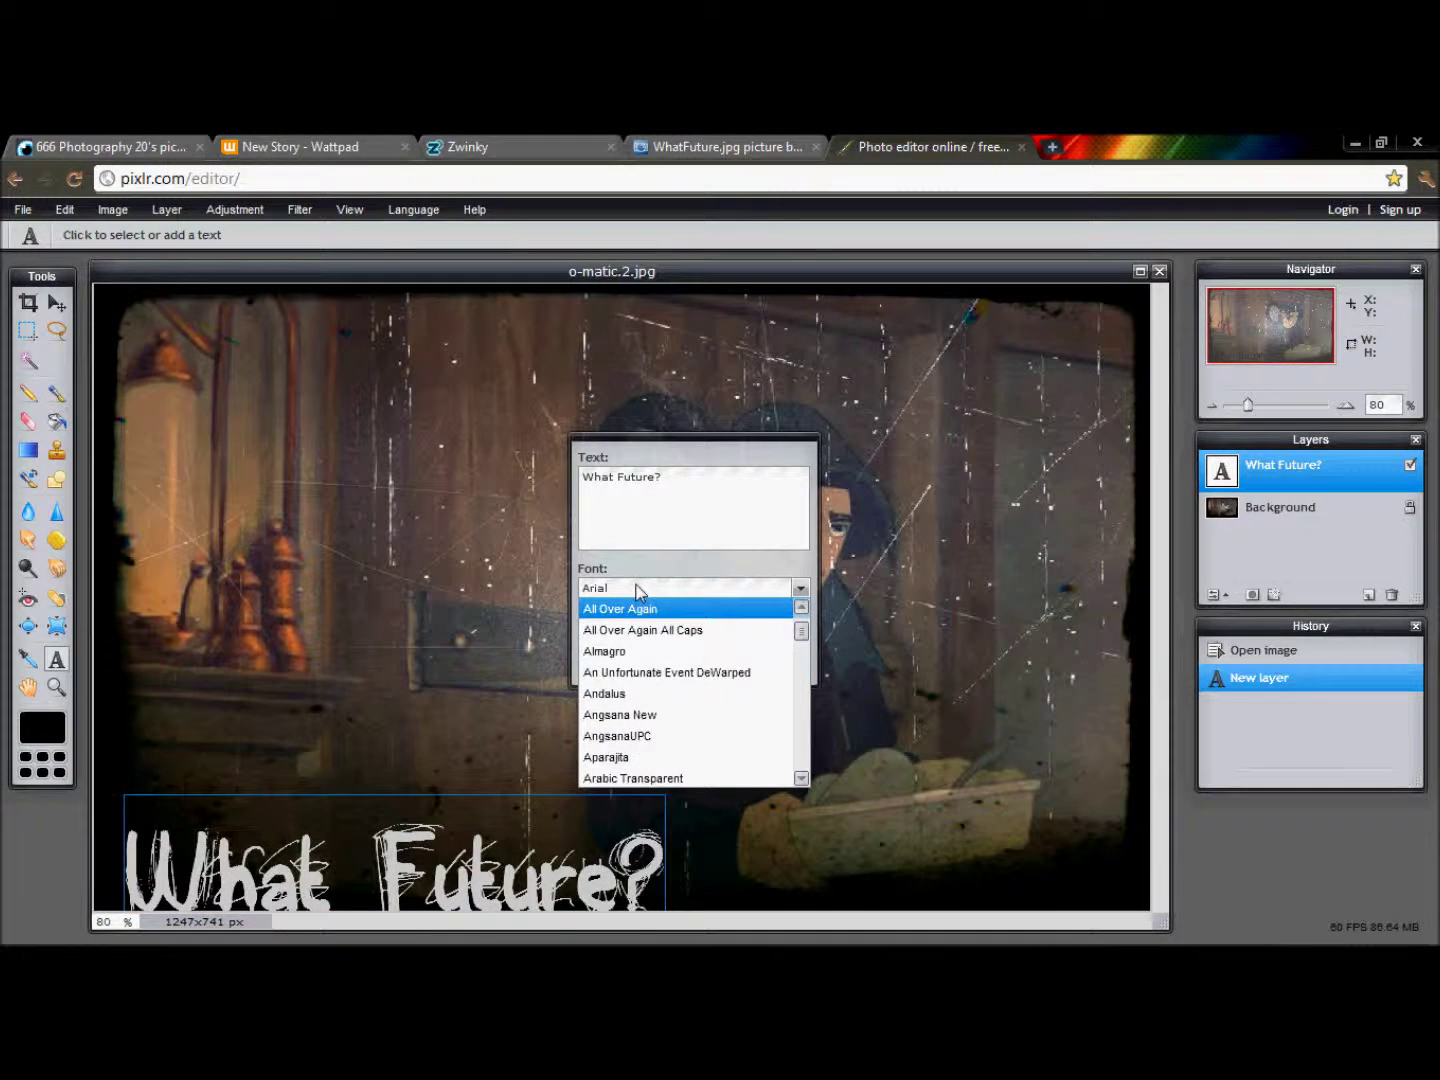
key("Down")
key("Return")
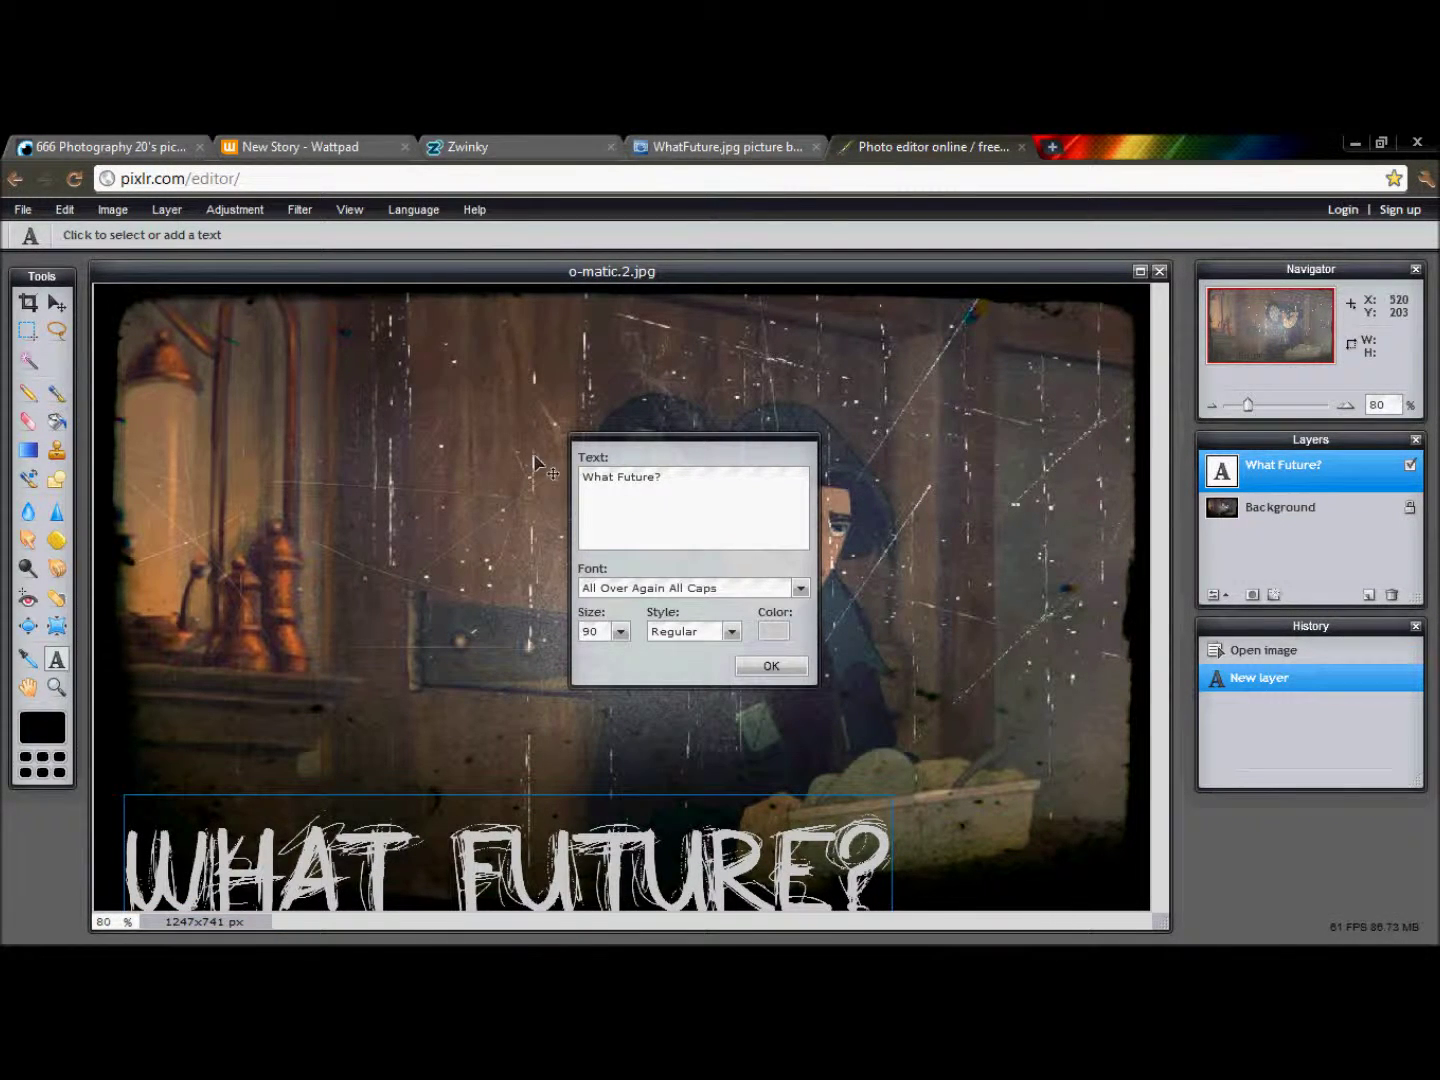
- Compare mixed-case All Over Again, keep All Caps, and shrink the caption to size 79
left_click(630, 589)
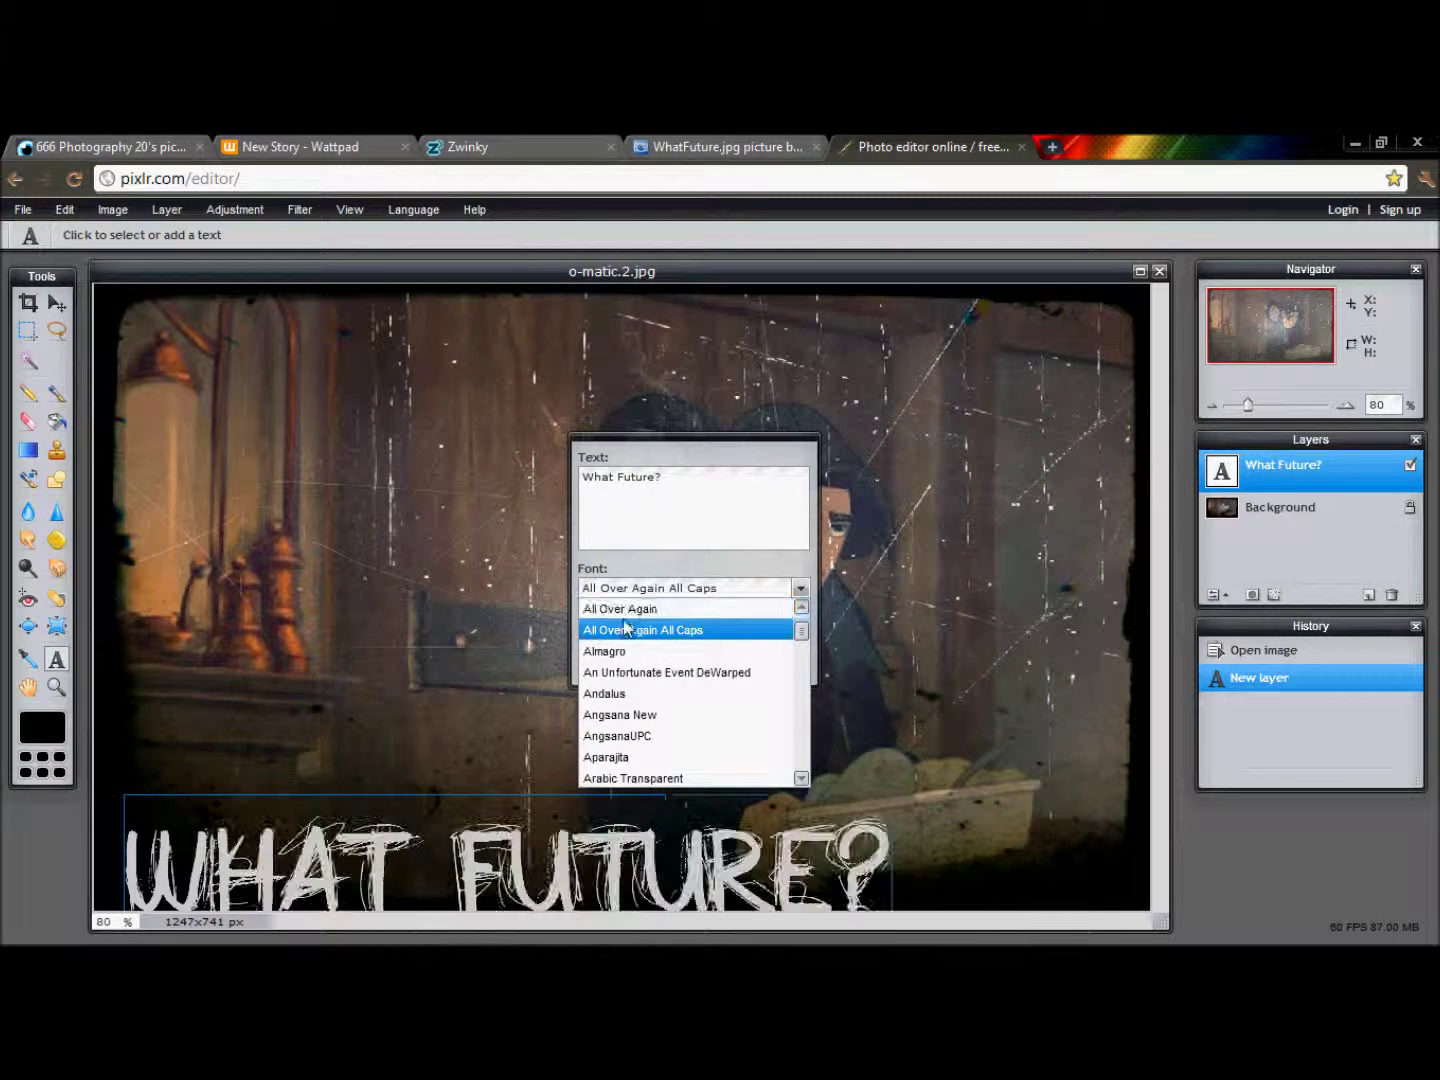
left_click(623, 615)
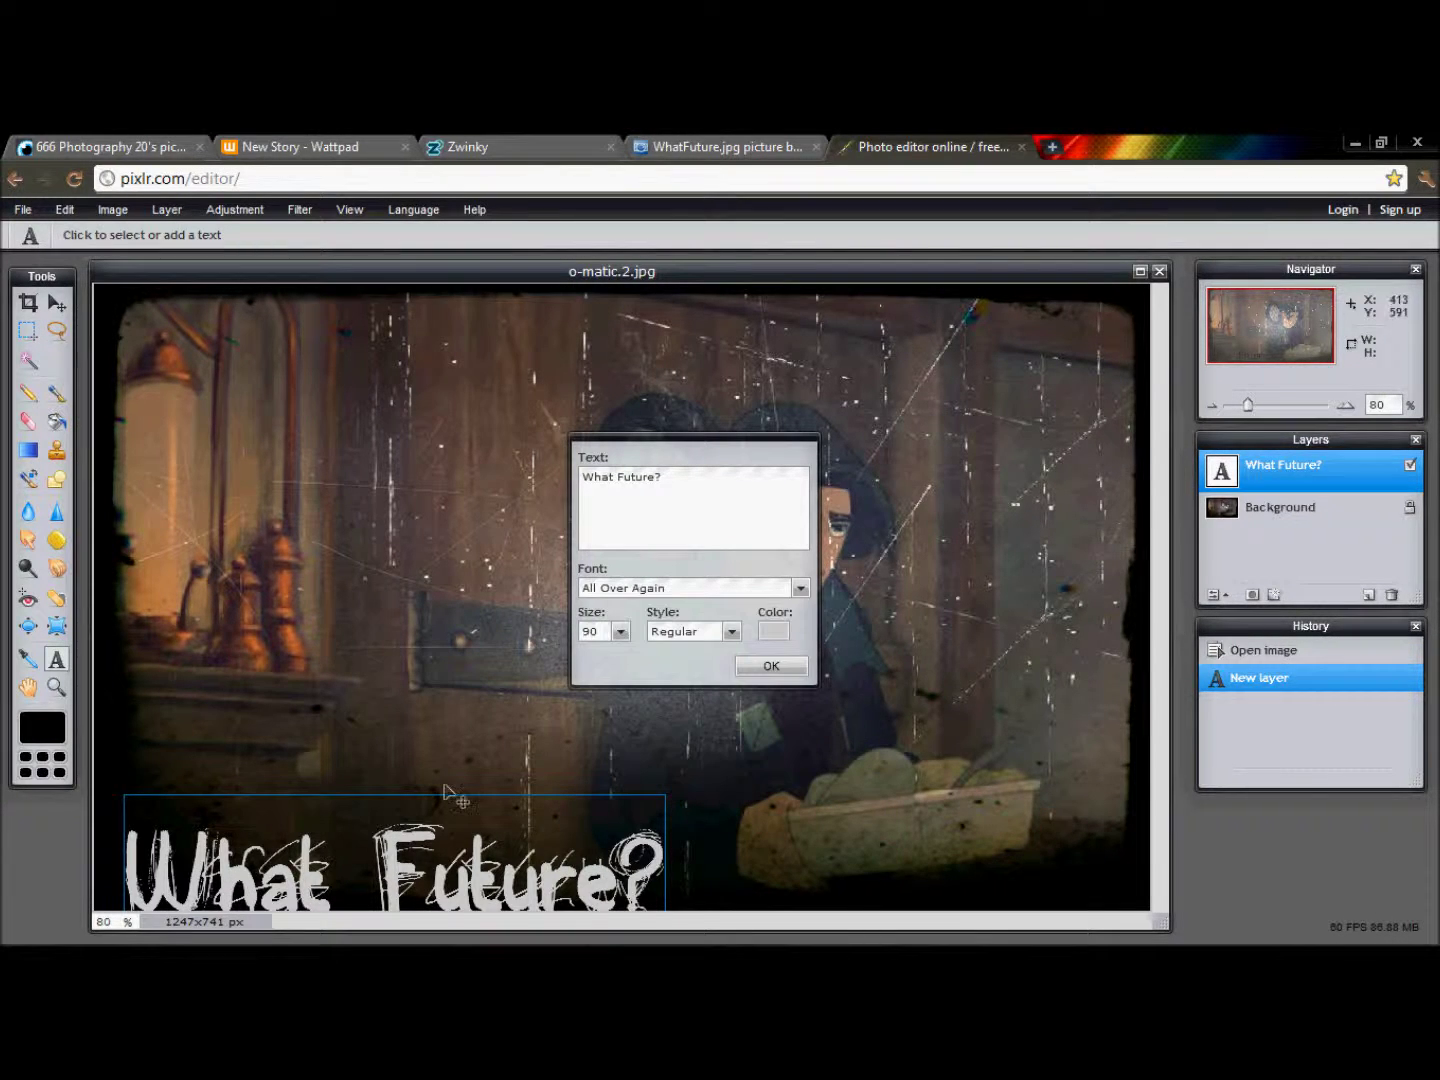
left_click(612, 594)
left_click(616, 626)
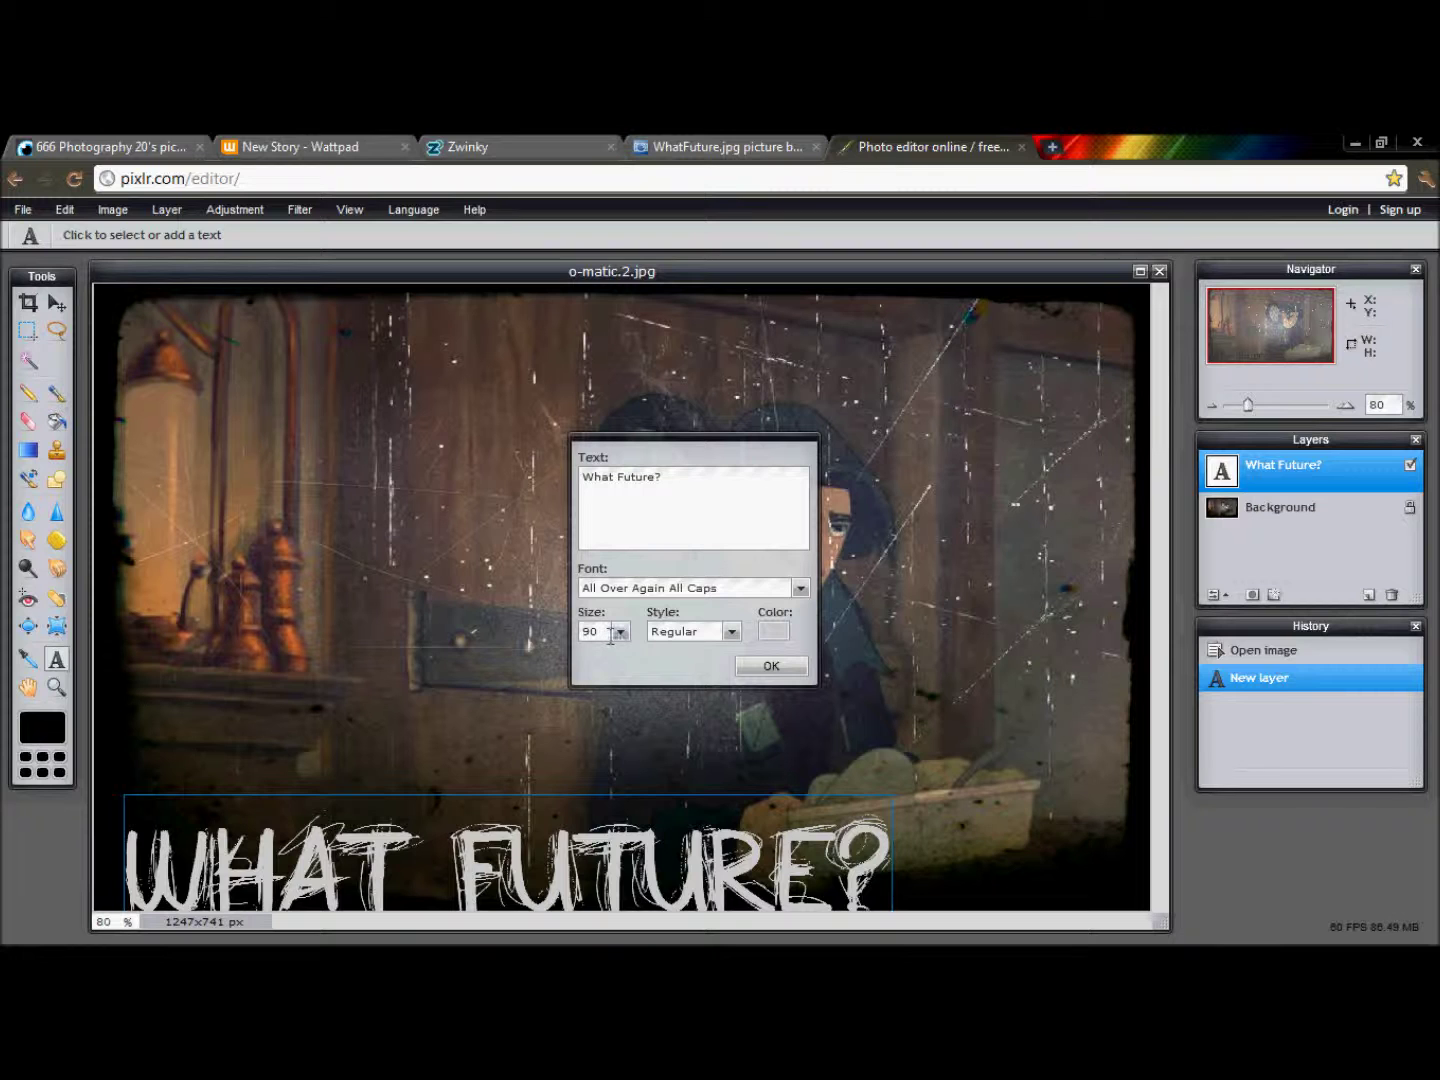
left_click(620, 632)
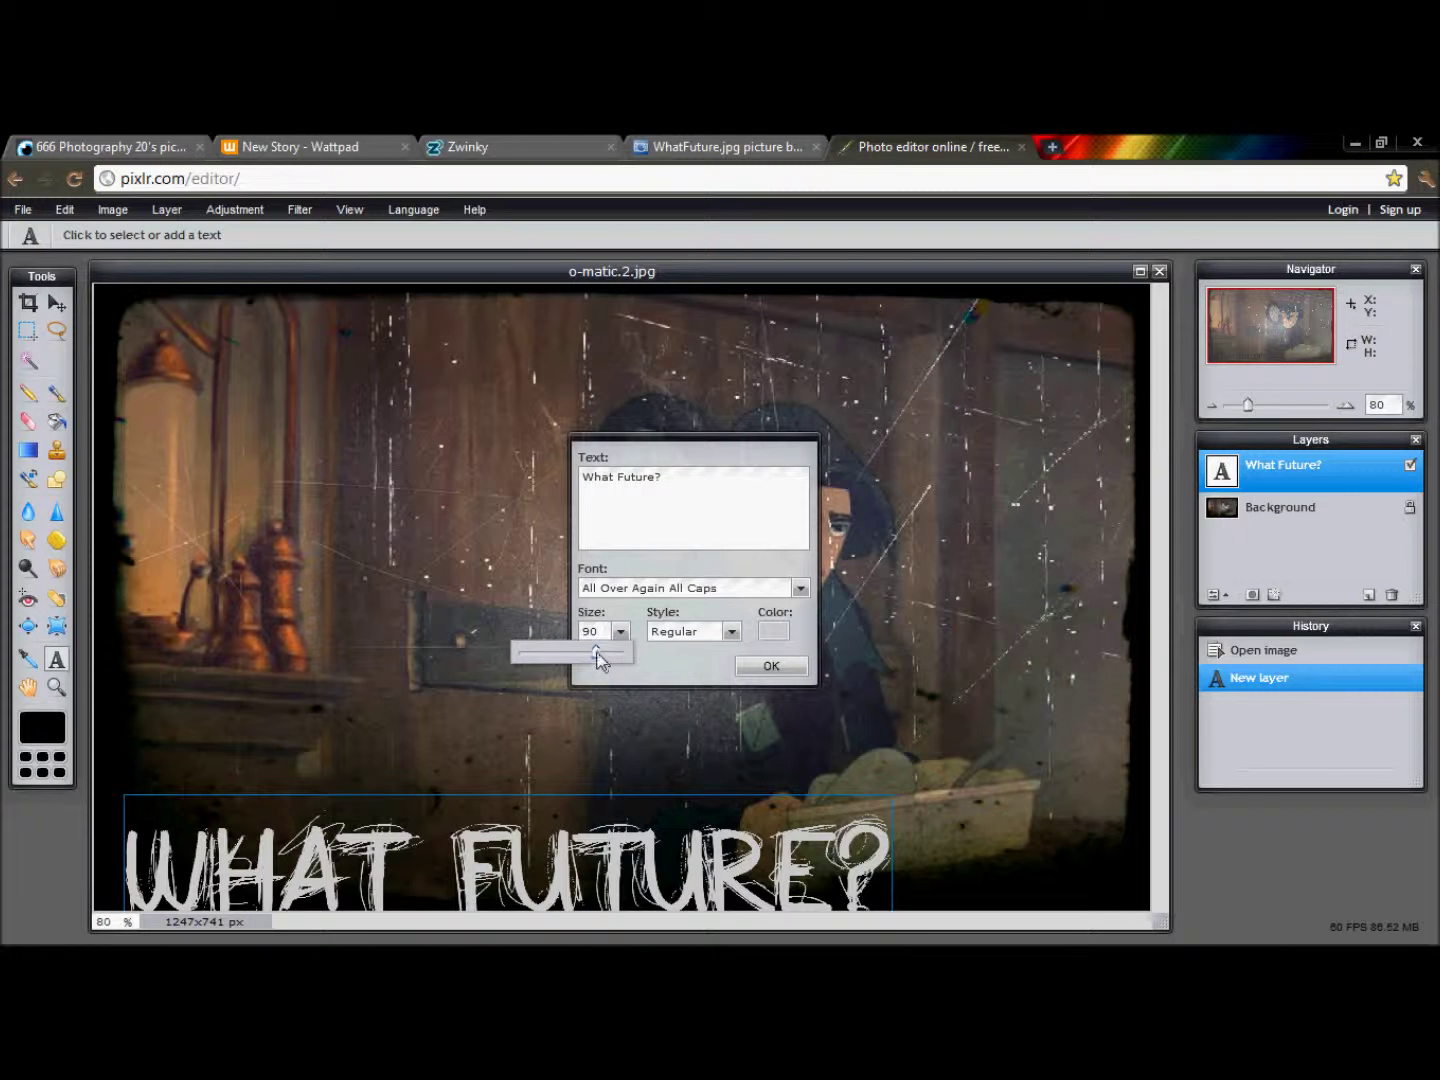
left_click_drag(597, 653, 581, 653)
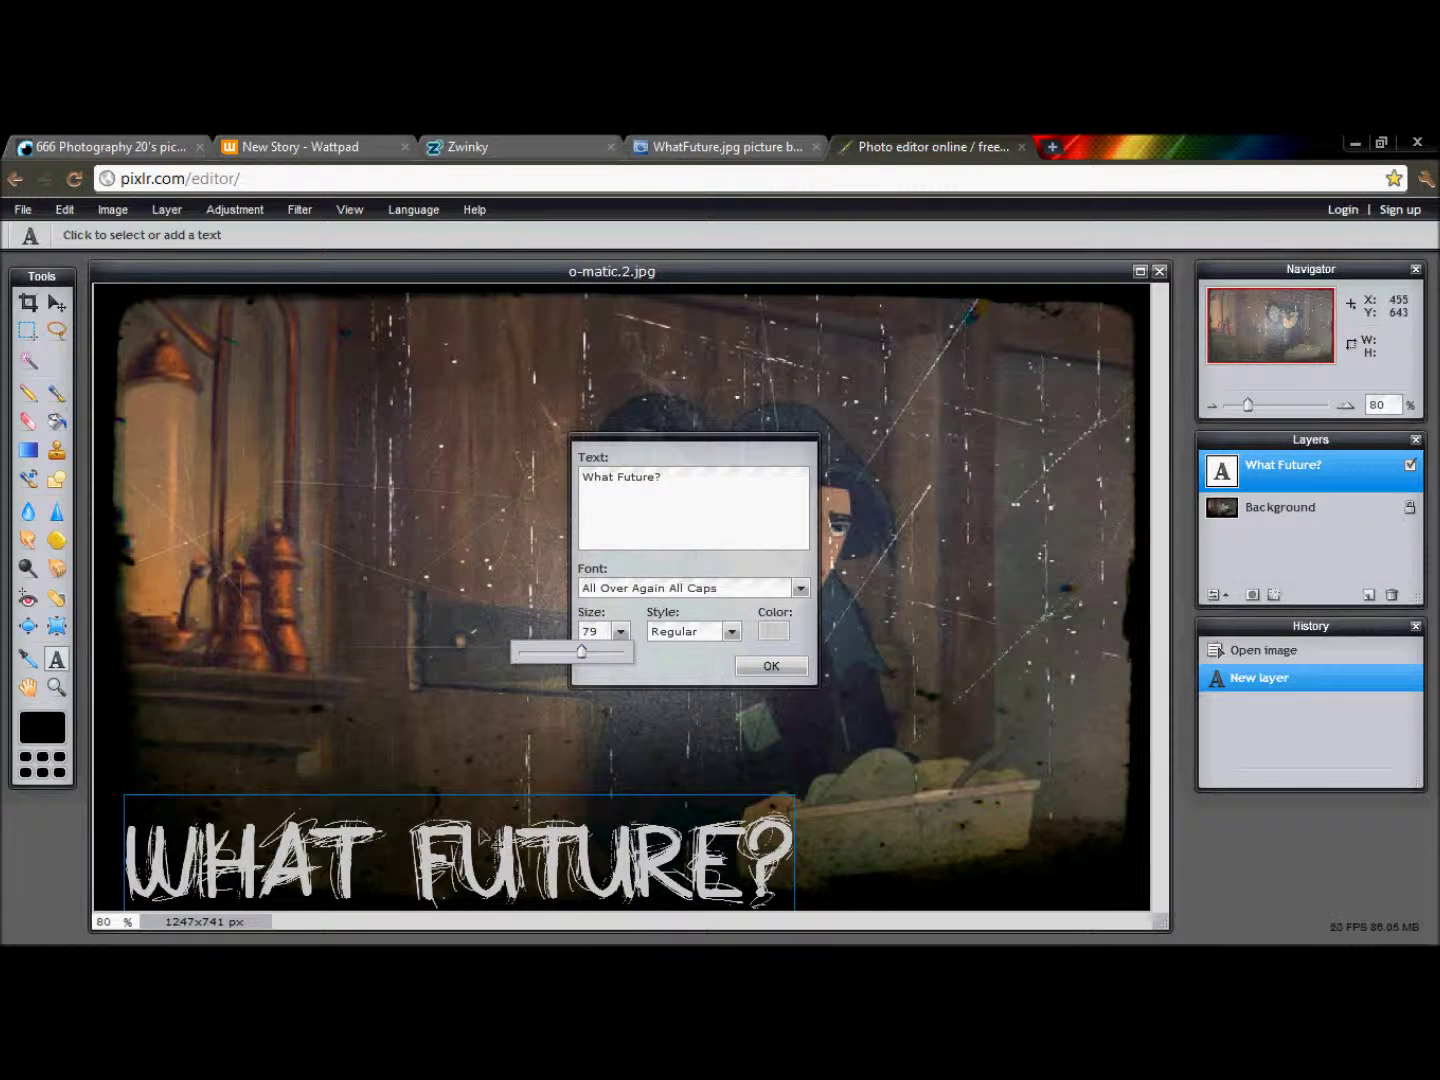
left_click_drag(487, 814, 475, 802)
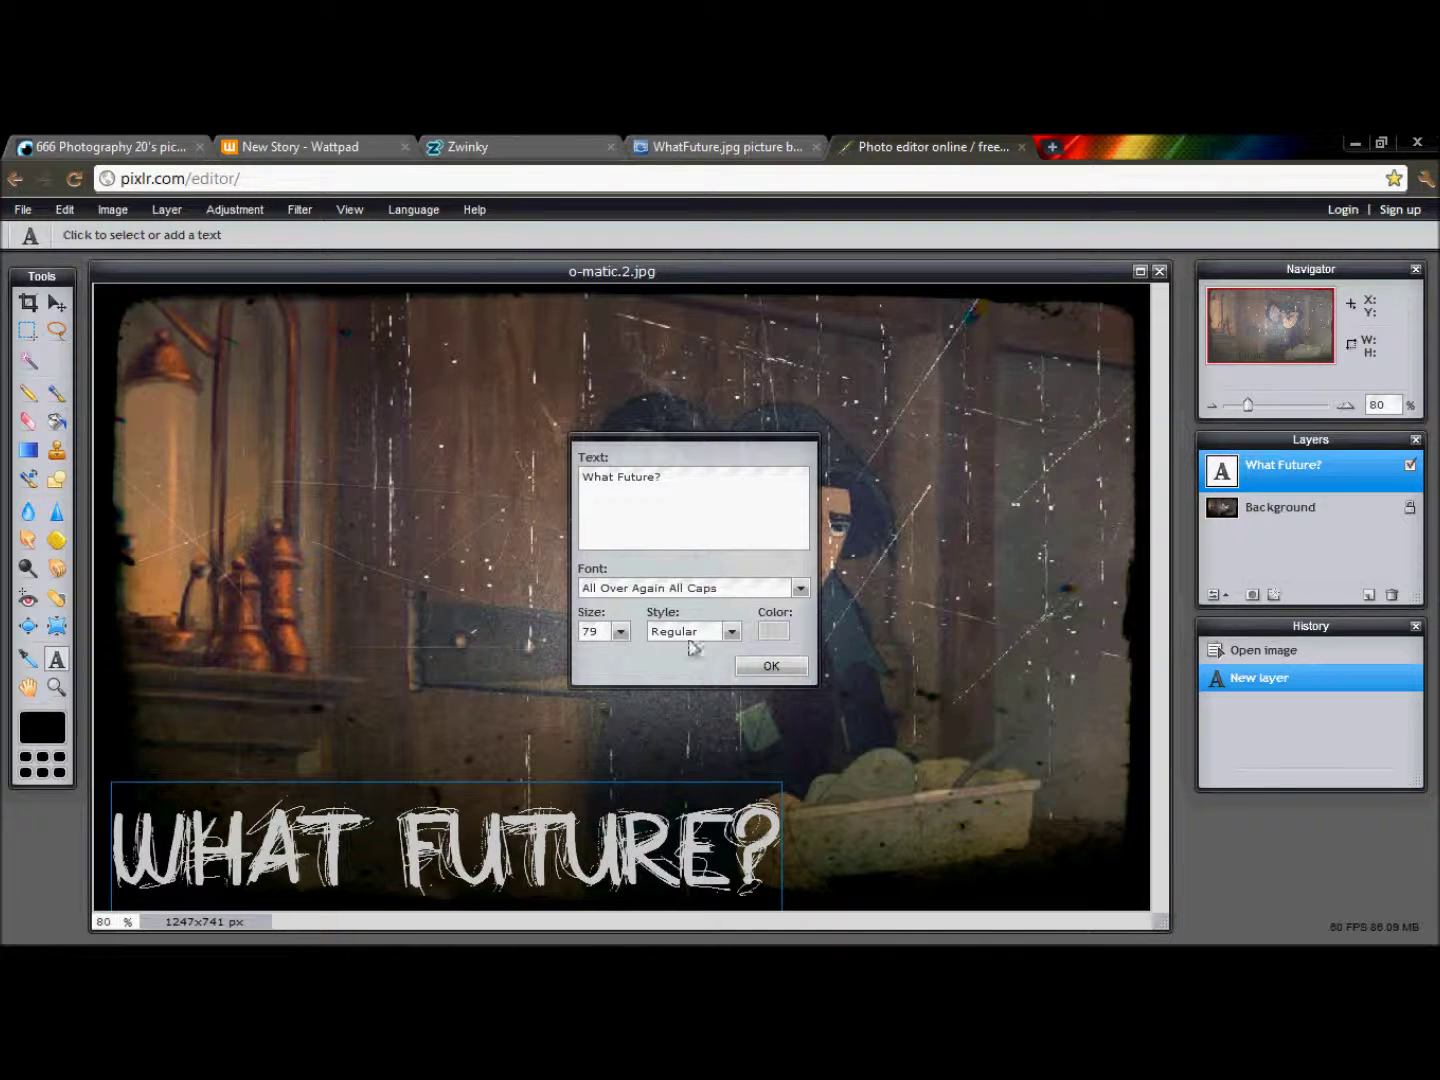
left_click(746, 665)
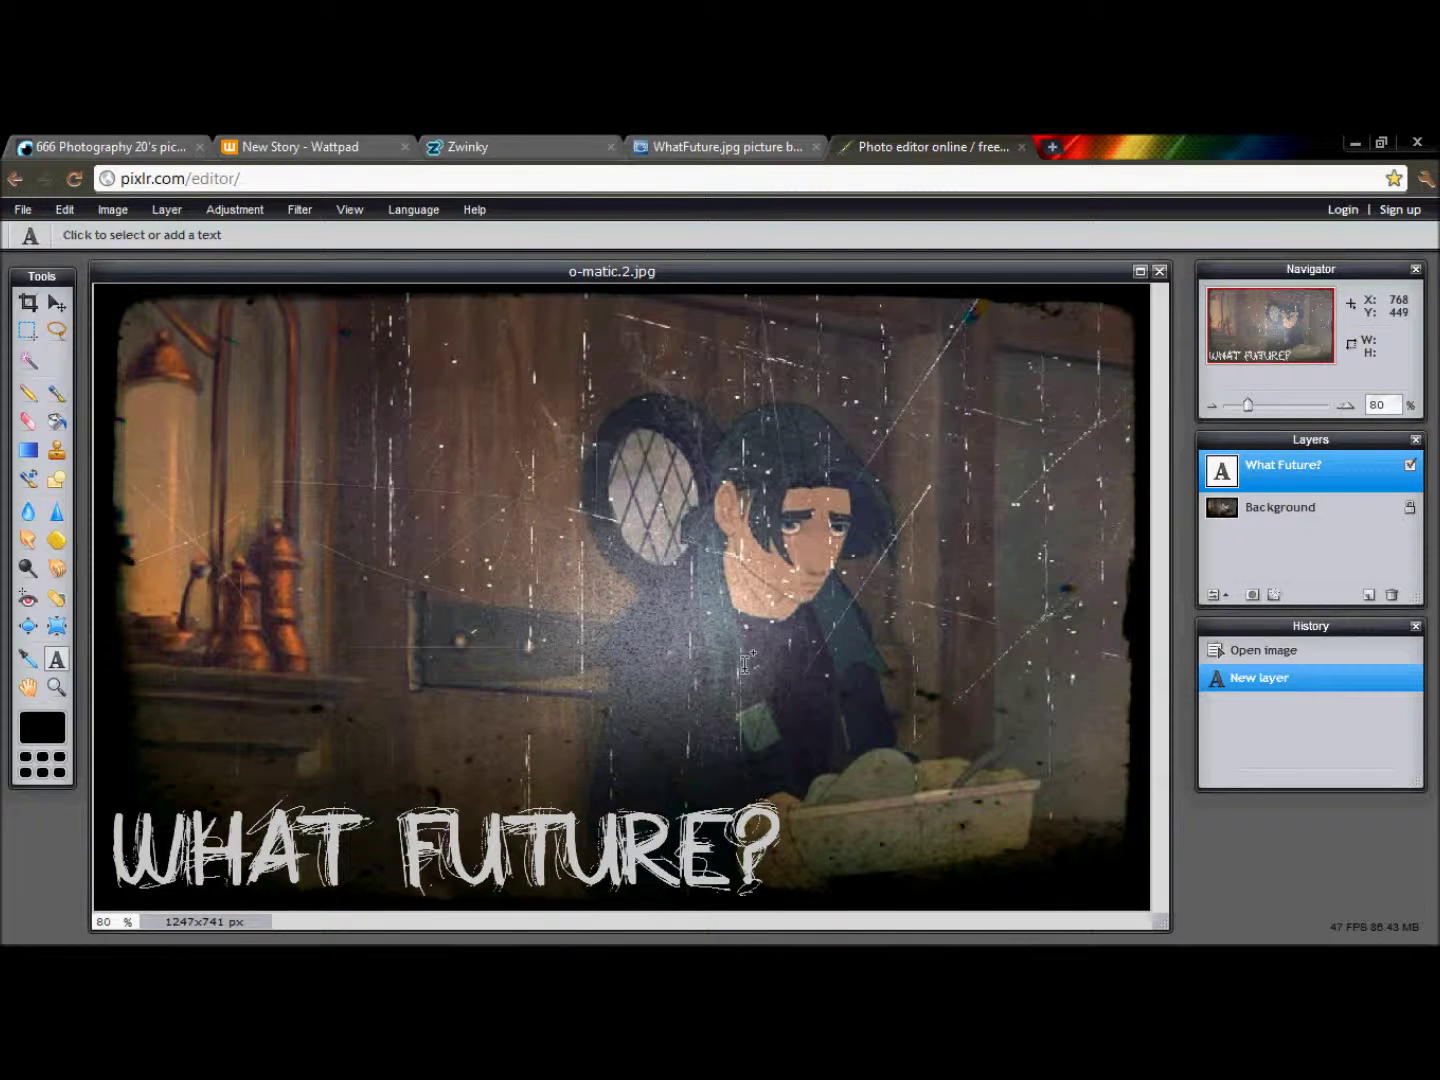